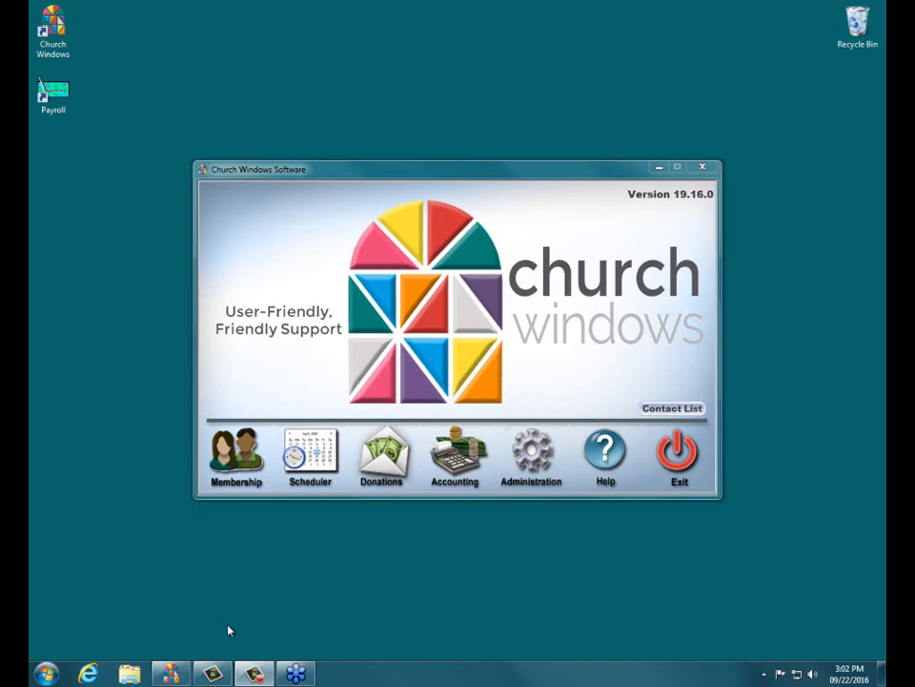
Step: Open the New Year Prep & Help page on the Church Windows website and examine its end-of-year documents and movies
left_click(92, 674)
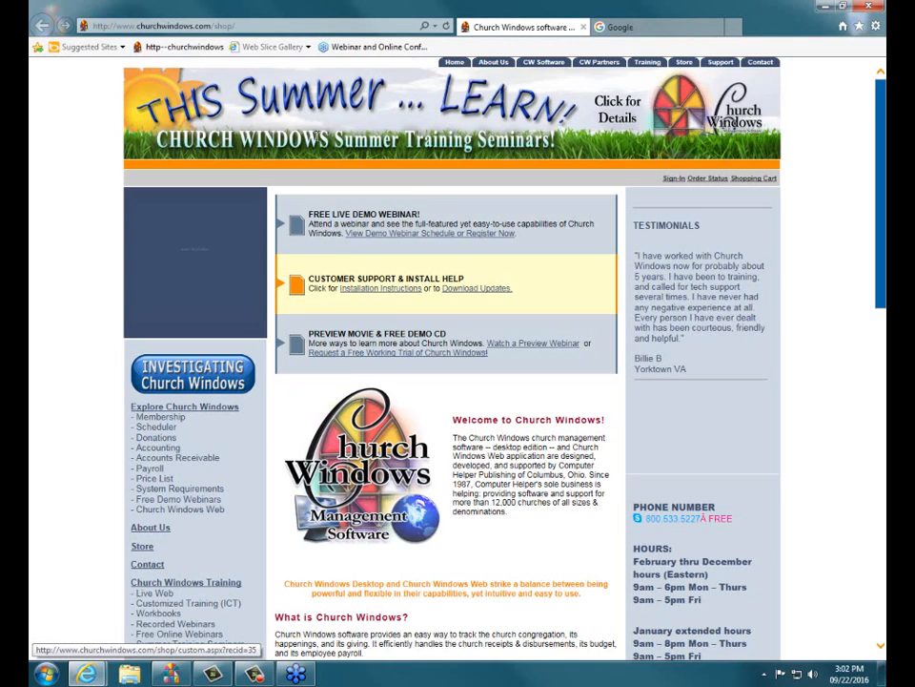
scroll(453, 362, "down", 4)
scroll(317, 136, "down", 1)
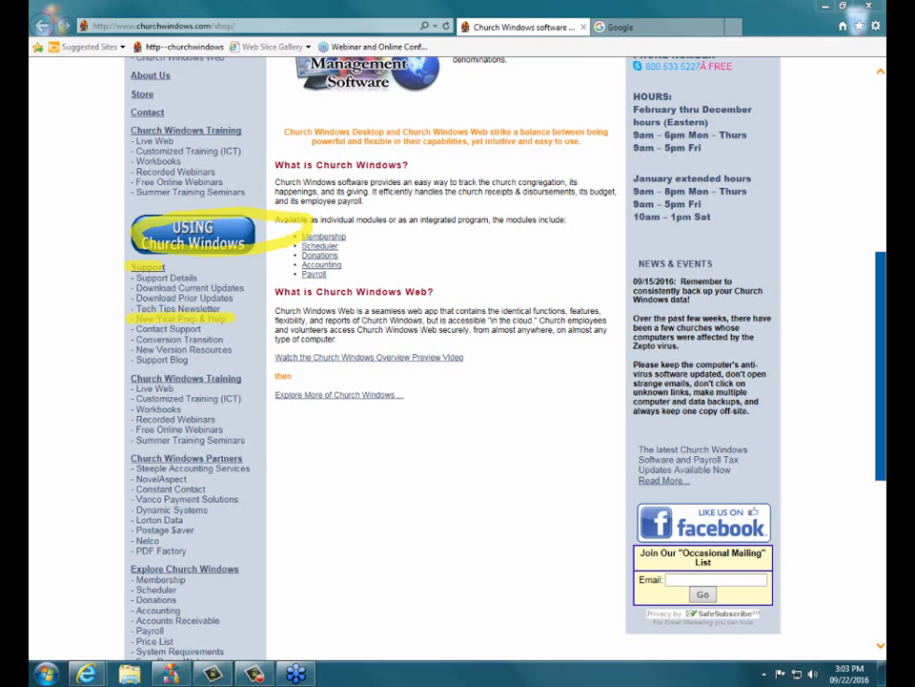
left_click(214, 320)
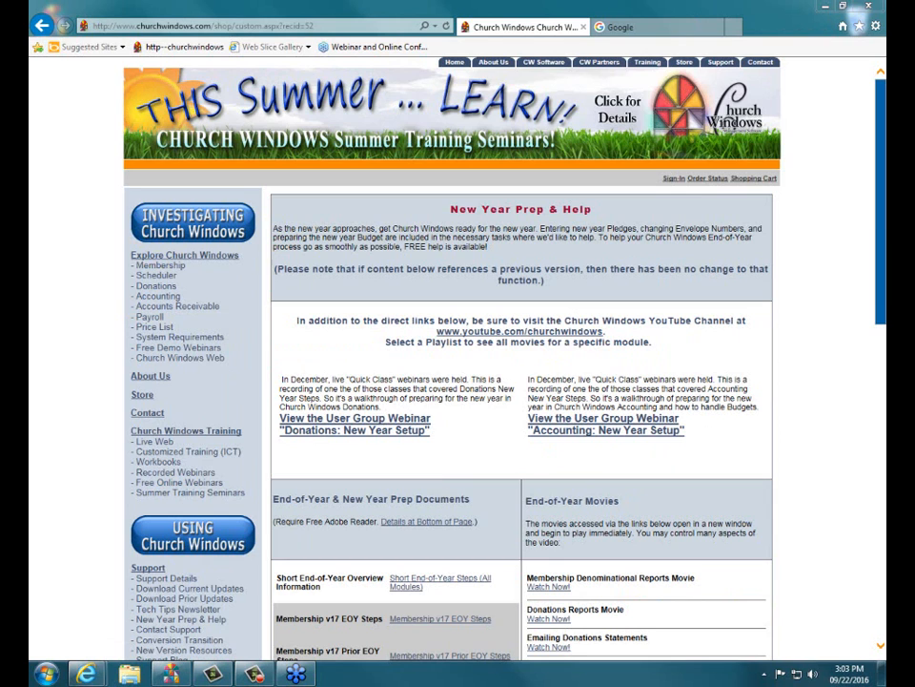
scroll(458, 381, "down", 4)
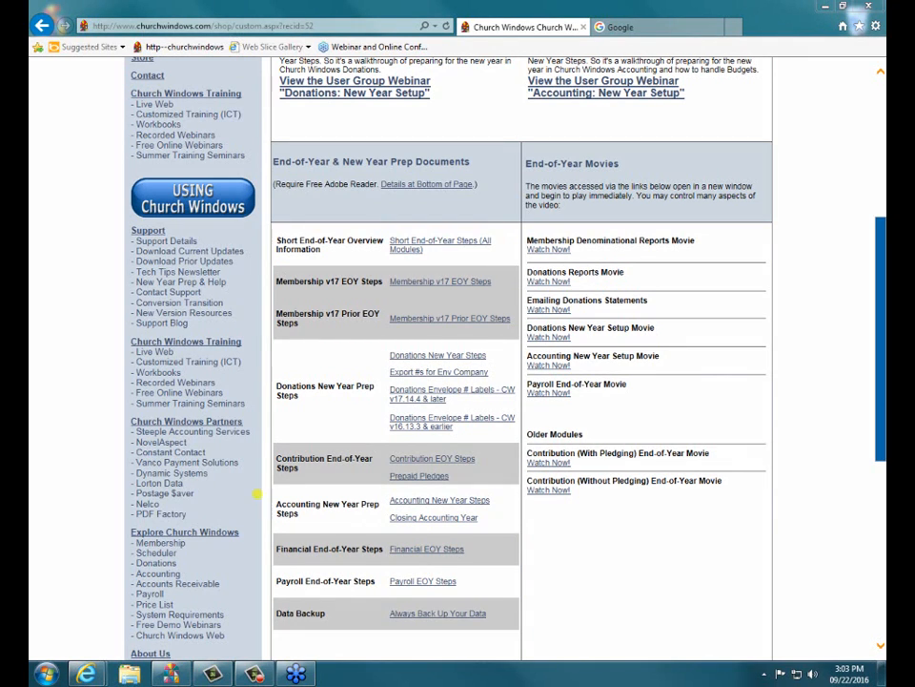
mouse_move(257, 493)
left_mouse_down()
mouse_move(358, 479)
mouse_move(536, 510)
mouse_move(462, 548)
mouse_move(289, 531)
mouse_move(263, 494)
left_mouse_up()
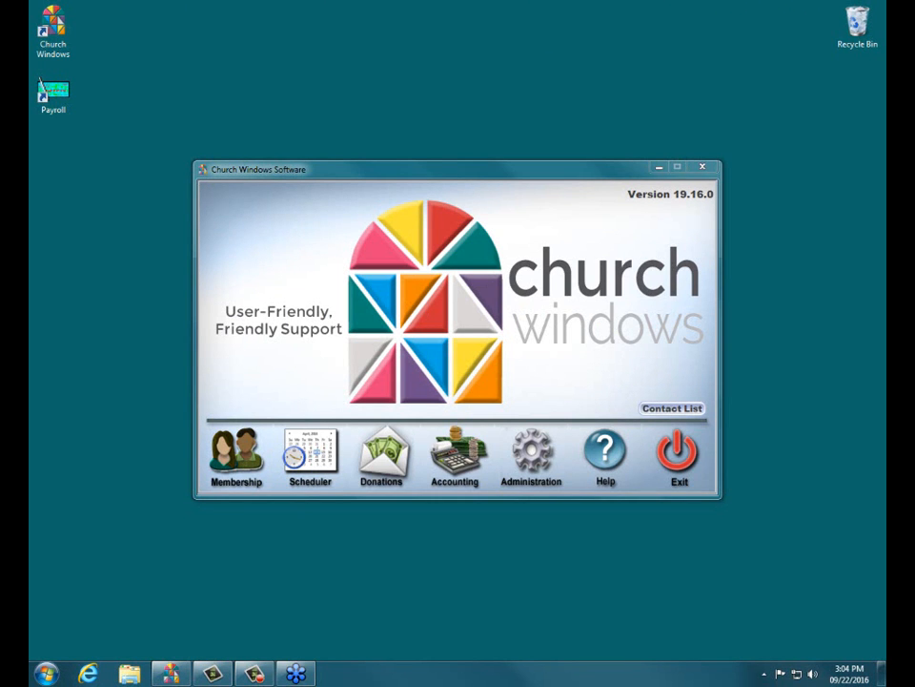
Step: Switch to Church Windows and open the Budgets window in the Accounting module
left_click(458, 482)
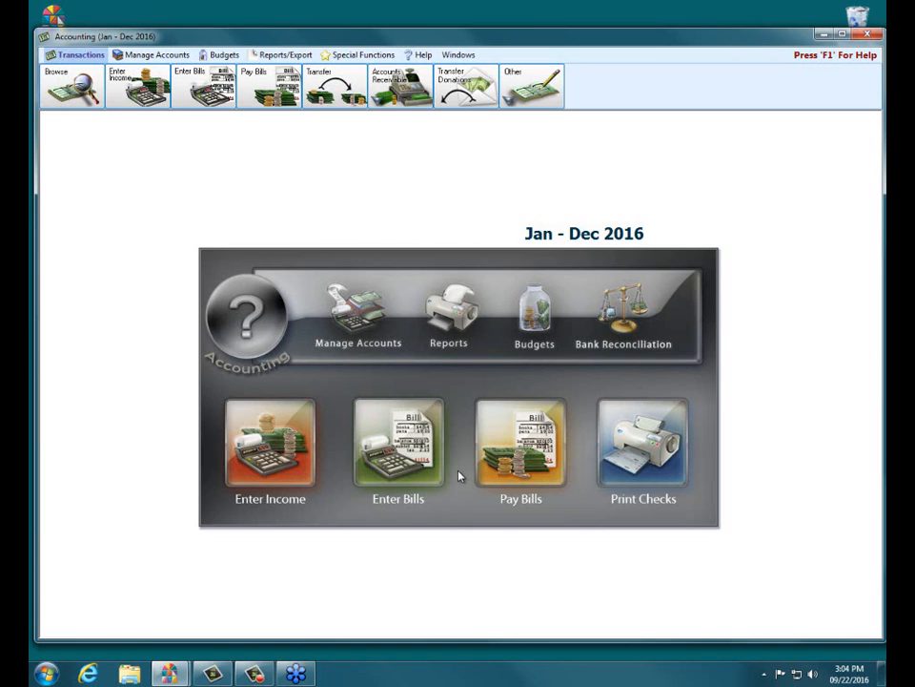
left_click(295, 49)
left_click(217, 55)
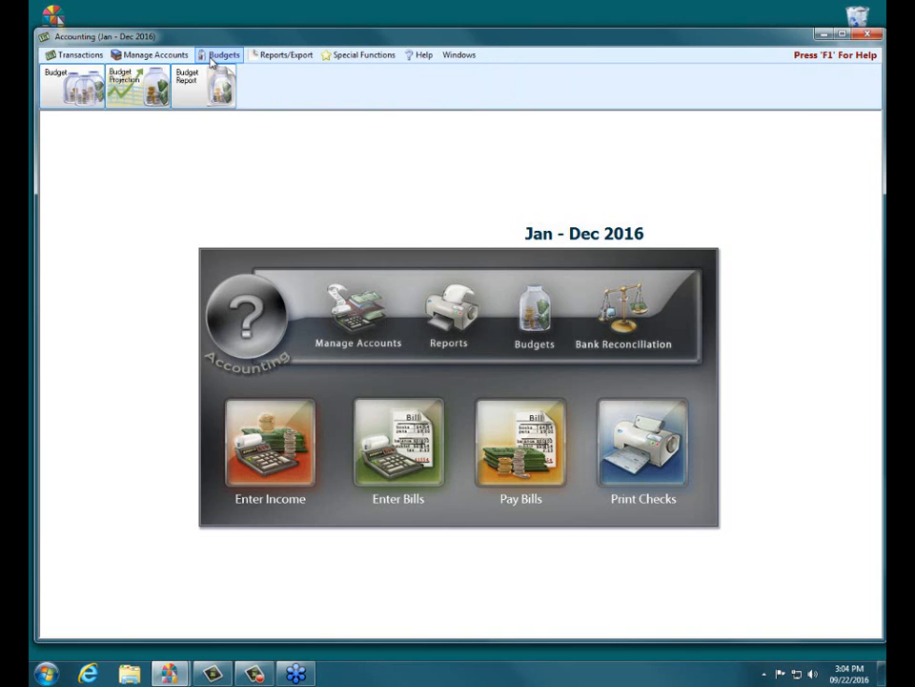
left_click(85, 81)
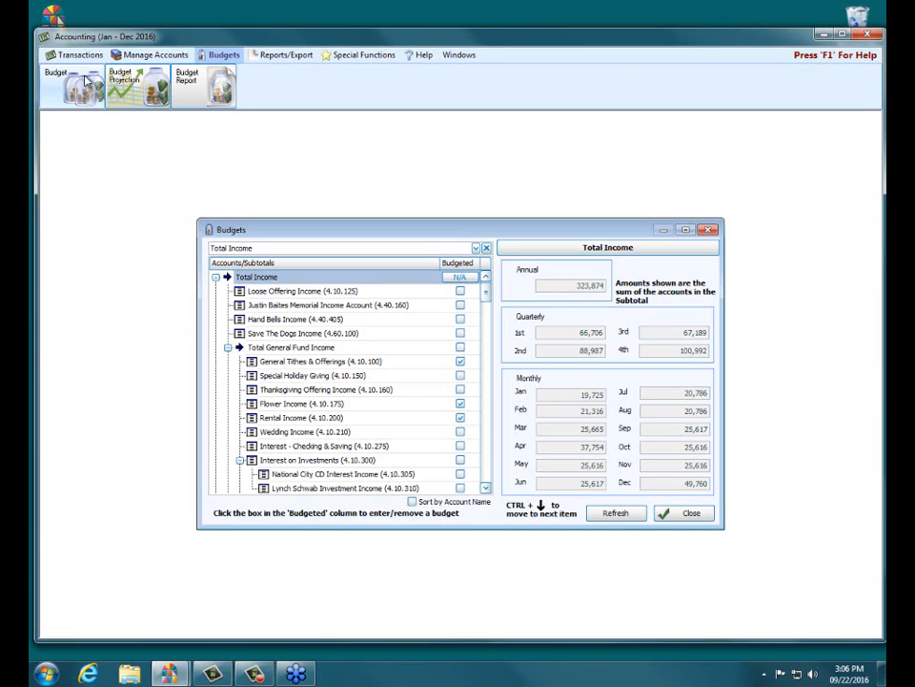
left_click(710, 230)
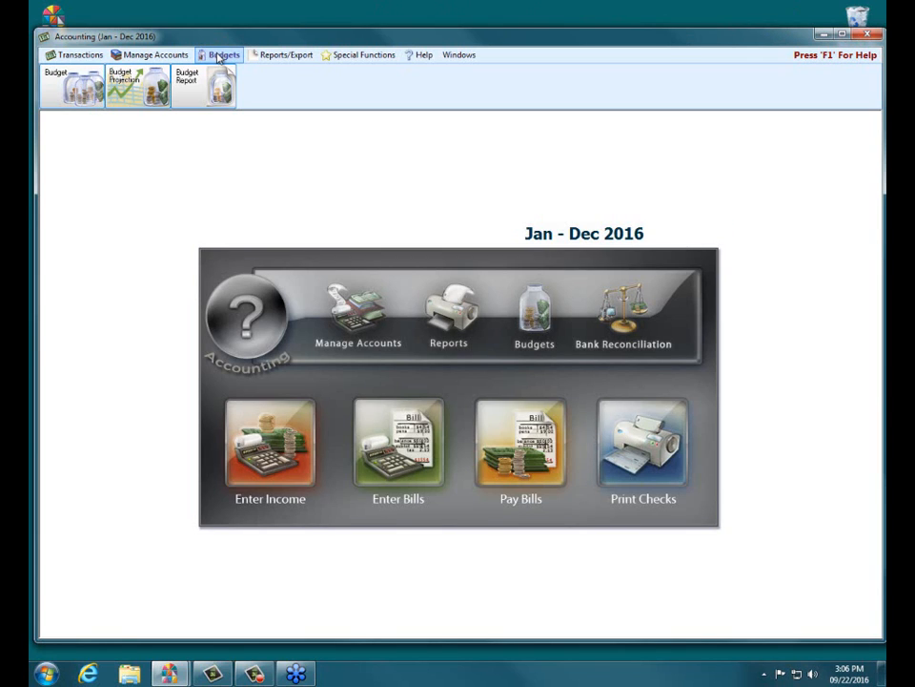
left_click(65, 91)
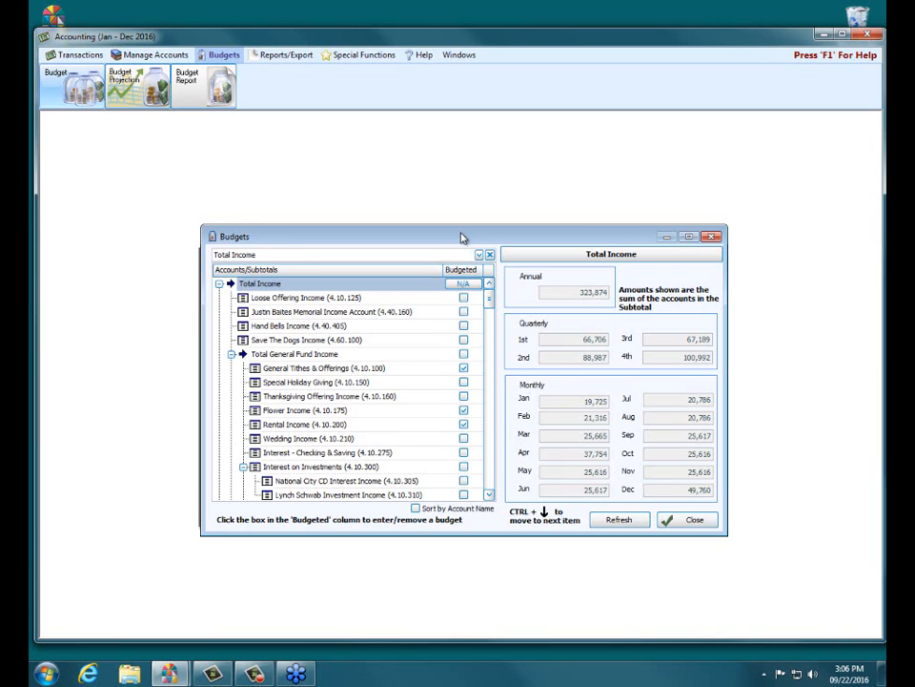
left_click_drag(462, 233, 459, 234)
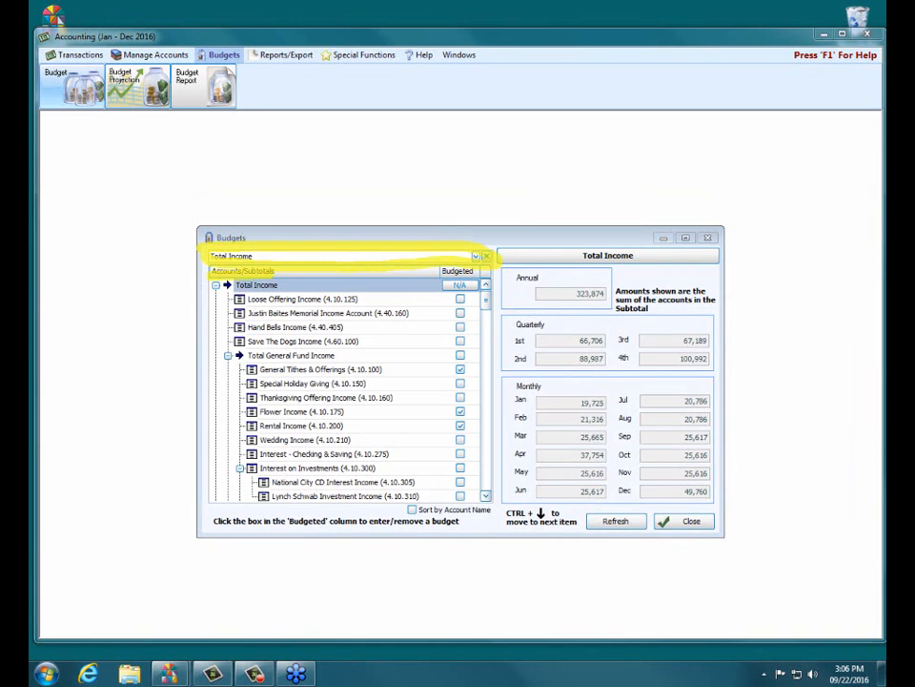
Step: Search the budget accounts for "building" and select 4.20.100 - Building Fund Contributions
left_click(486, 256)
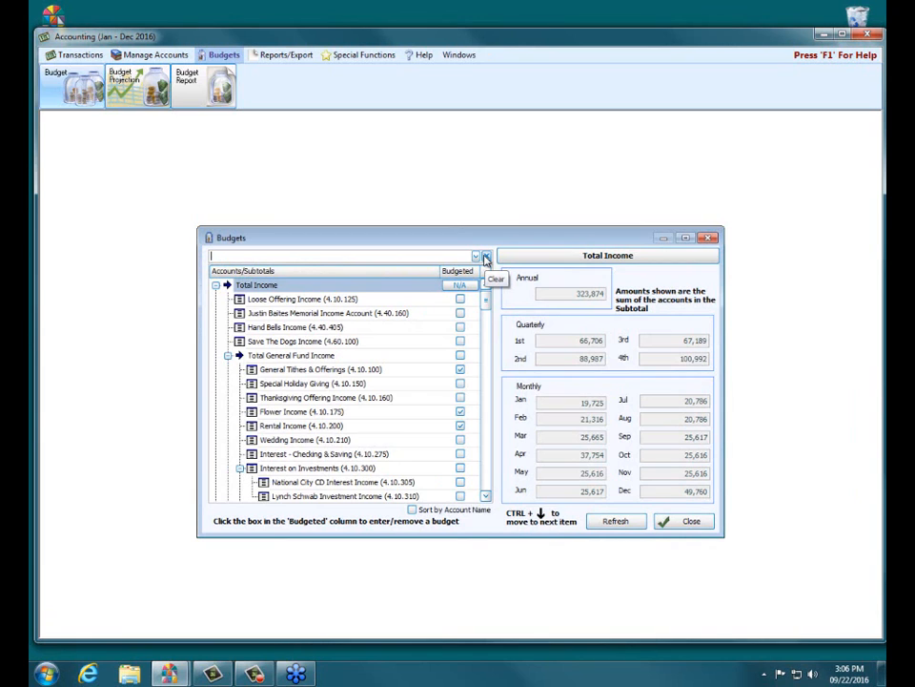
type("building")
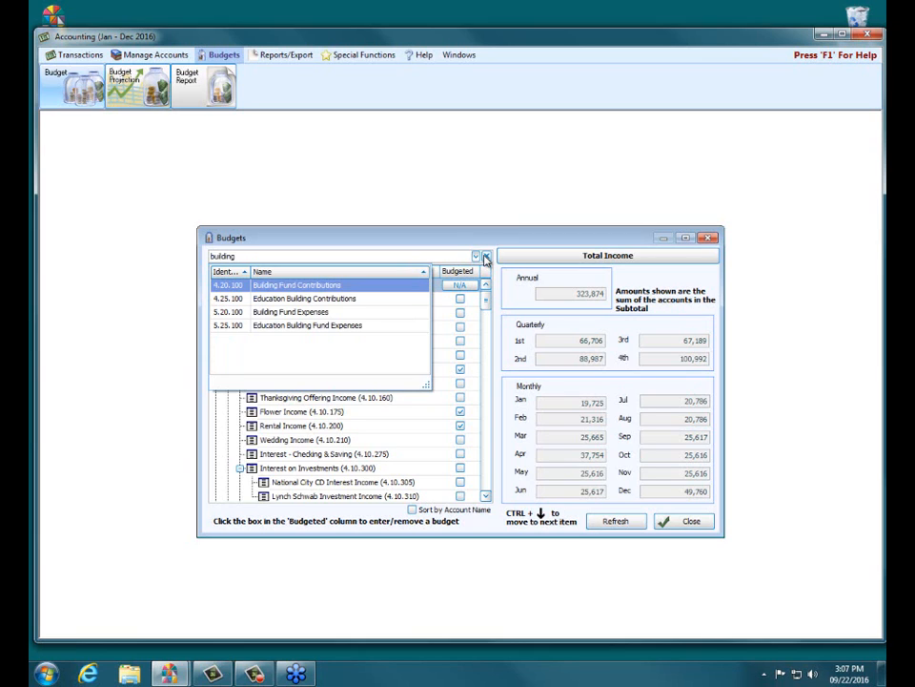
key("Return")
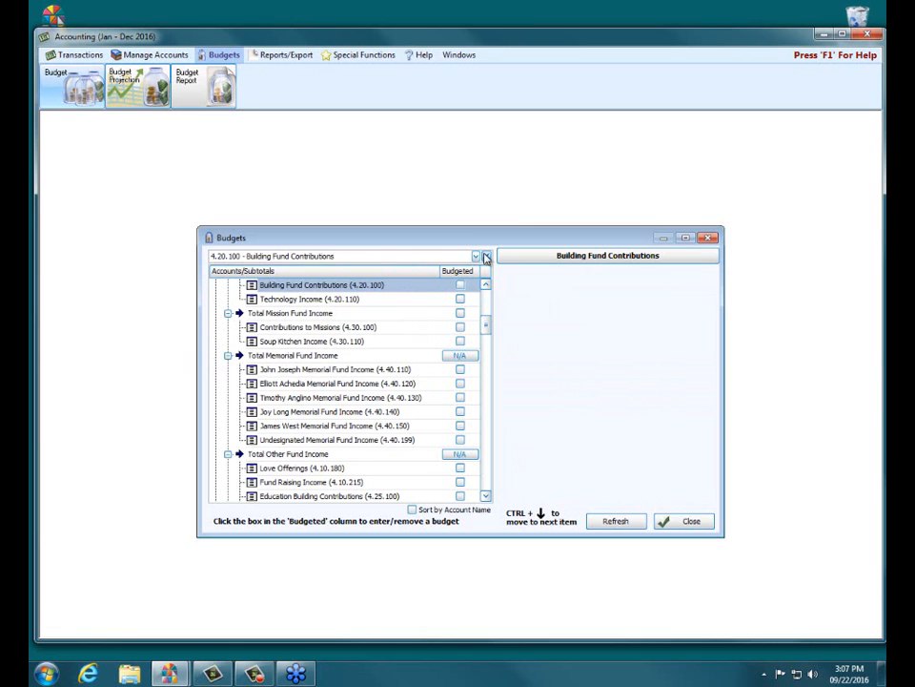
left_click(479, 257)
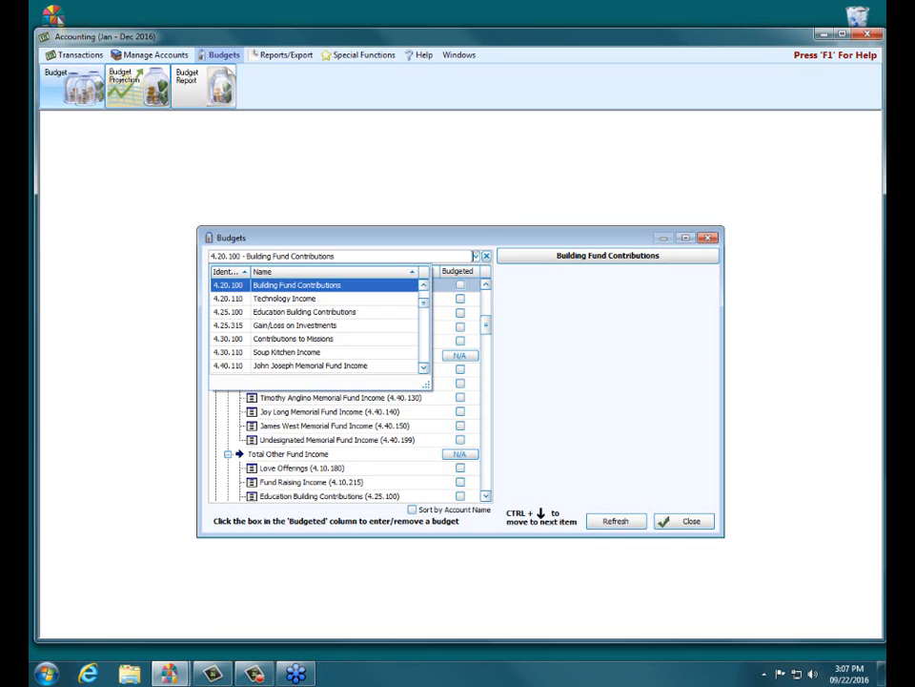
left_click(346, 285)
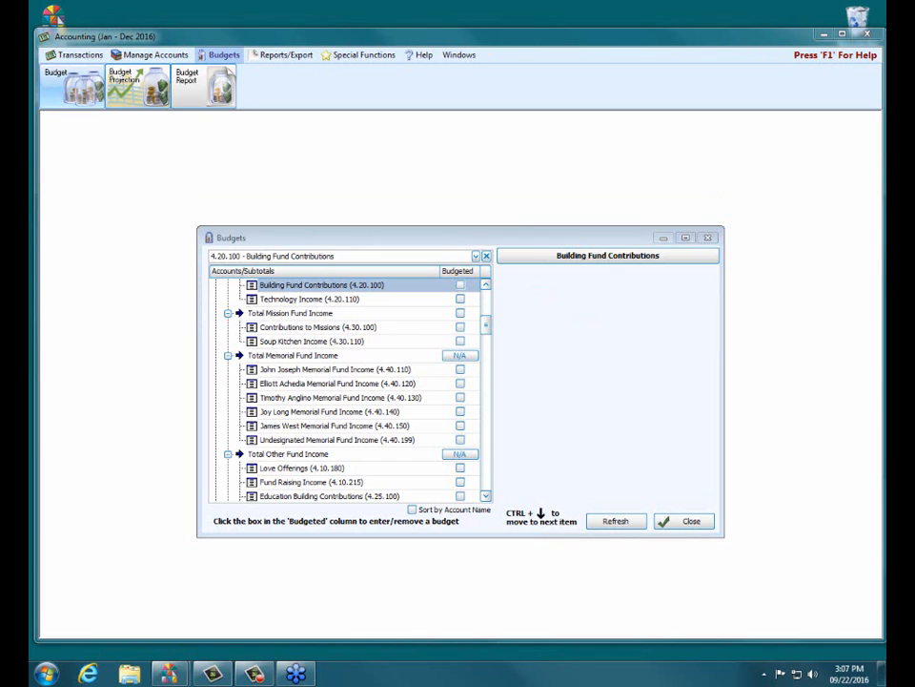
Step: Mark Building Fund Contributions as budgeted and give it an annual budget of 25,471
left_click(461, 285)
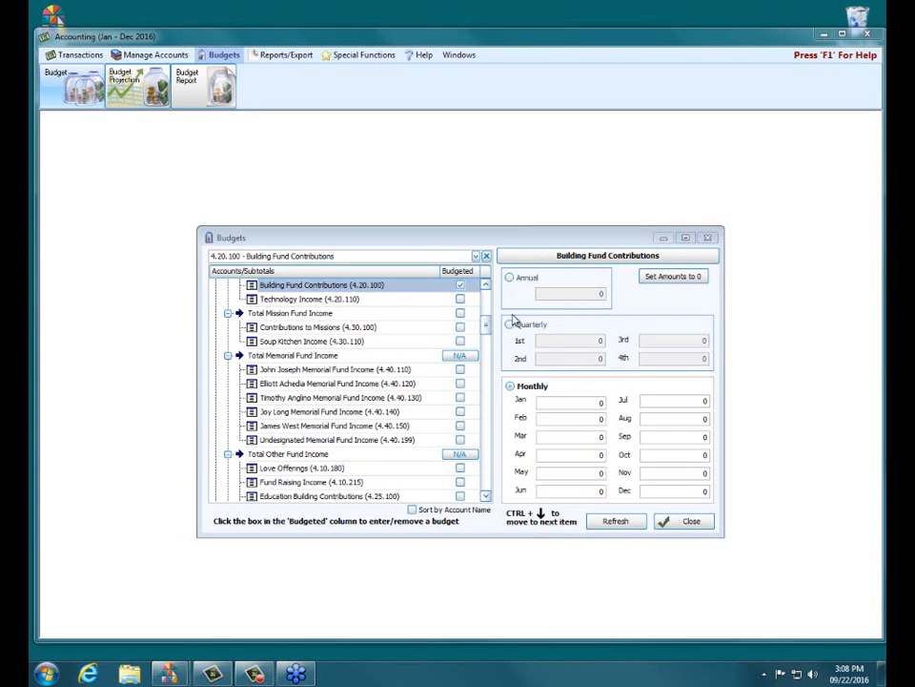
left_click(510, 278)
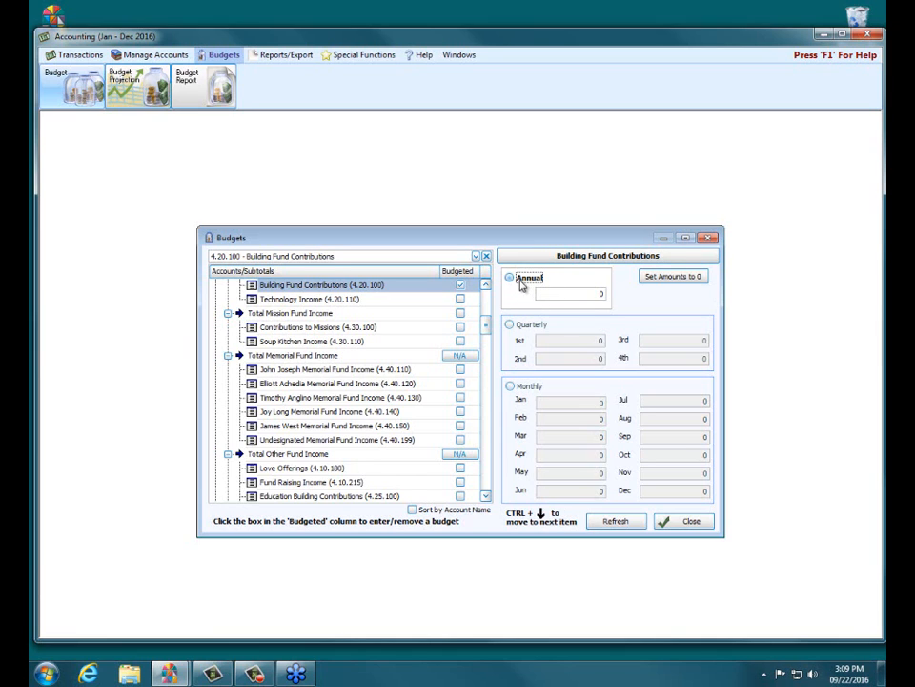
left_click(549, 295)
type("25471")
left_click(536, 284)
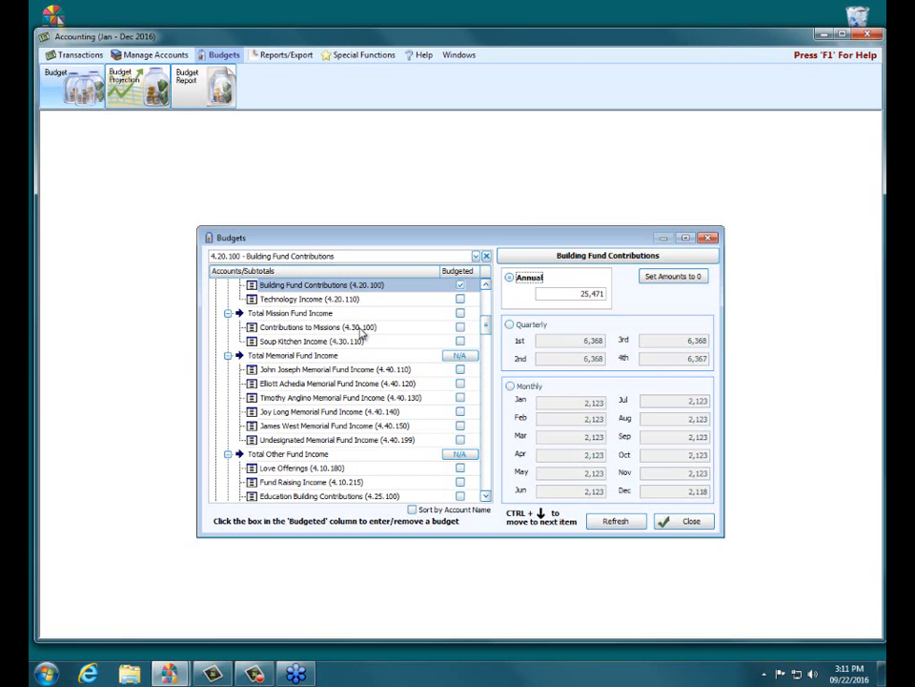
Step: Mark Contributions to Missions (4.30.100) as budgeted, as well as Mission Fund Expenses (5.30.100), found by searching for "mission"
left_click(297, 329)
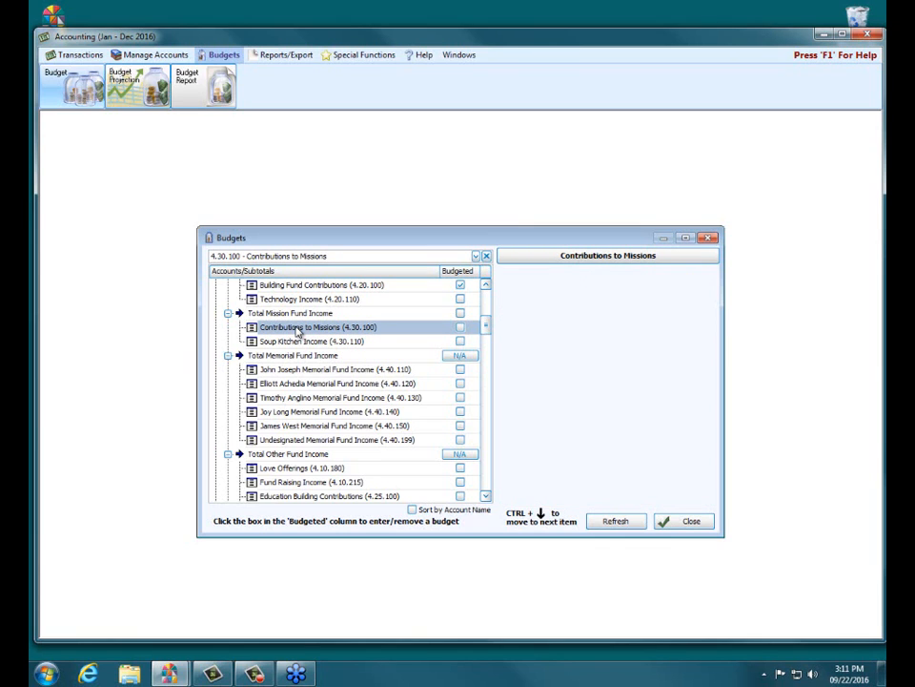
left_click(460, 328)
left_click_drag(482, 328, 497, 433)
left_click(484, 257)
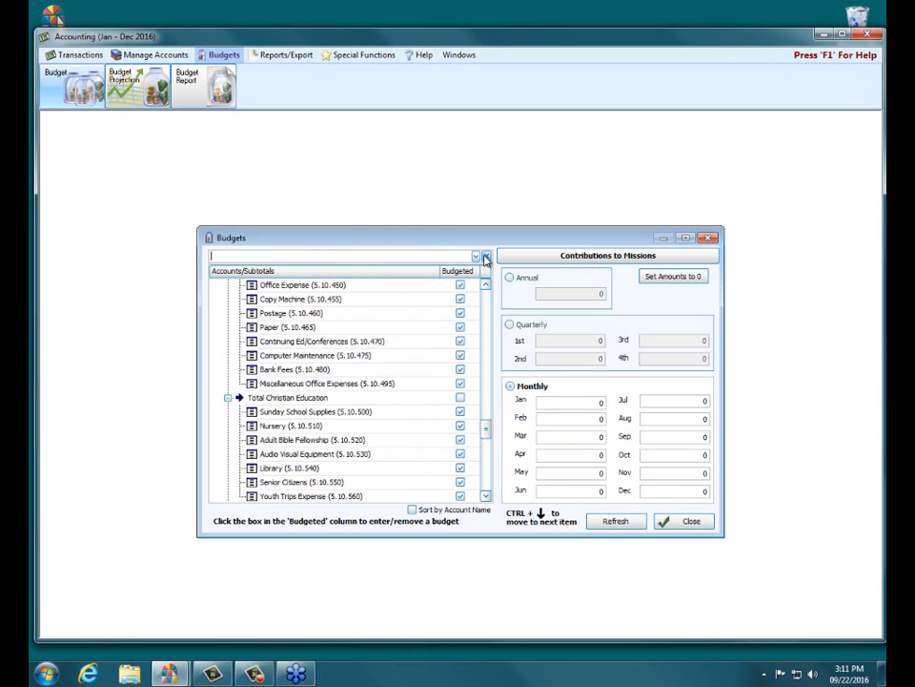
type("mission")
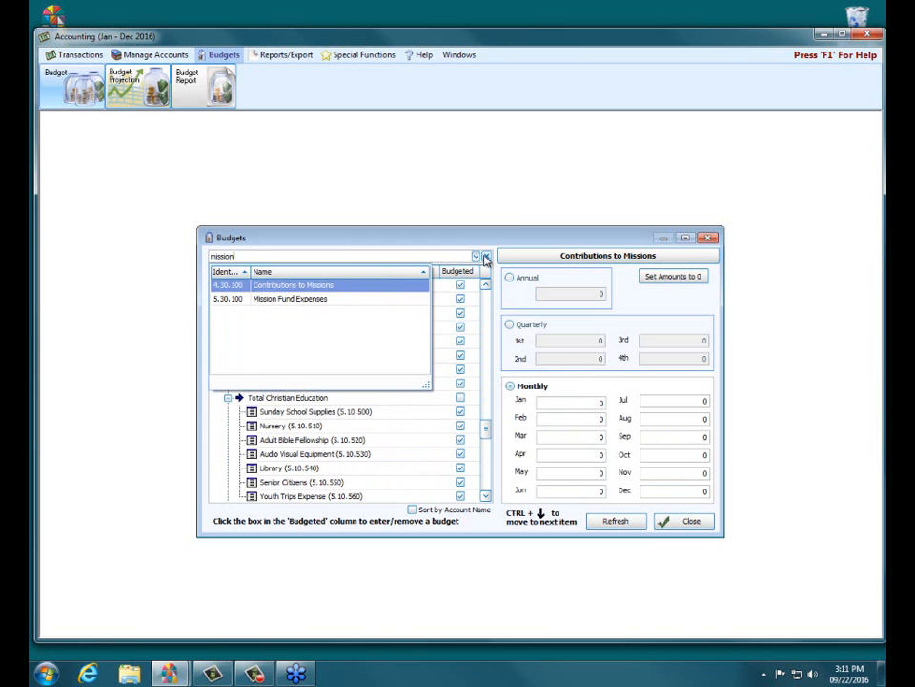
left_click(265, 302)
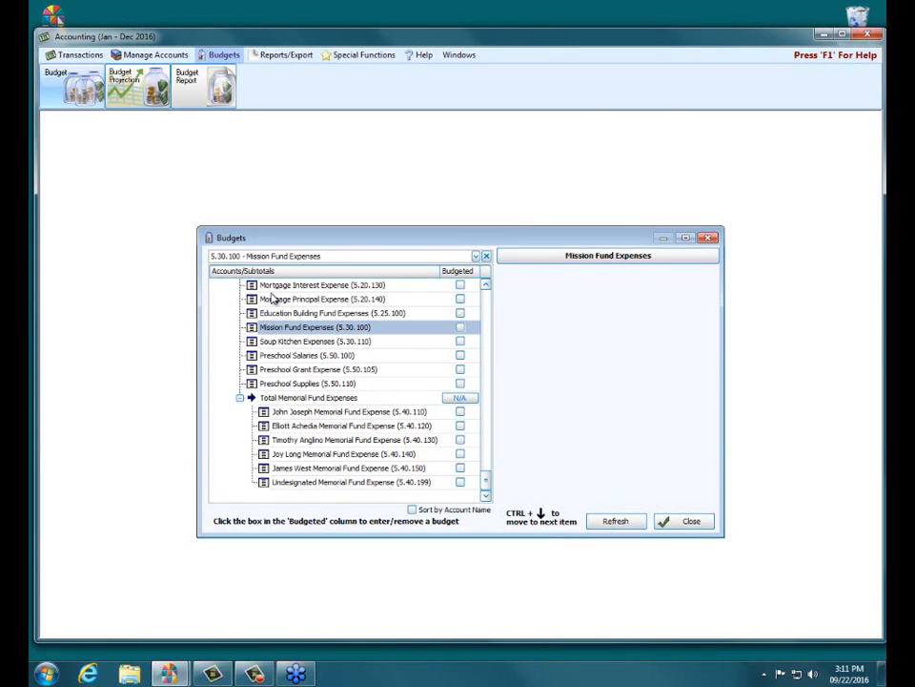
left_click(460, 328)
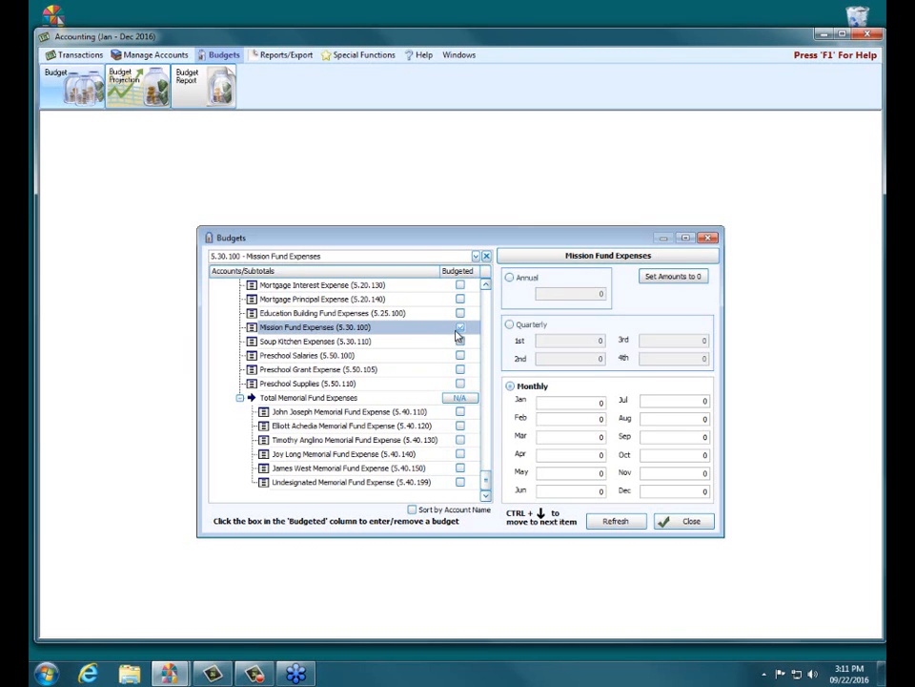
Step: Budget Mission Fund Expenses quarterly, with 6,500 for the 2nd quarter and 8,500 for the 3rd quarter
left_click(509, 326)
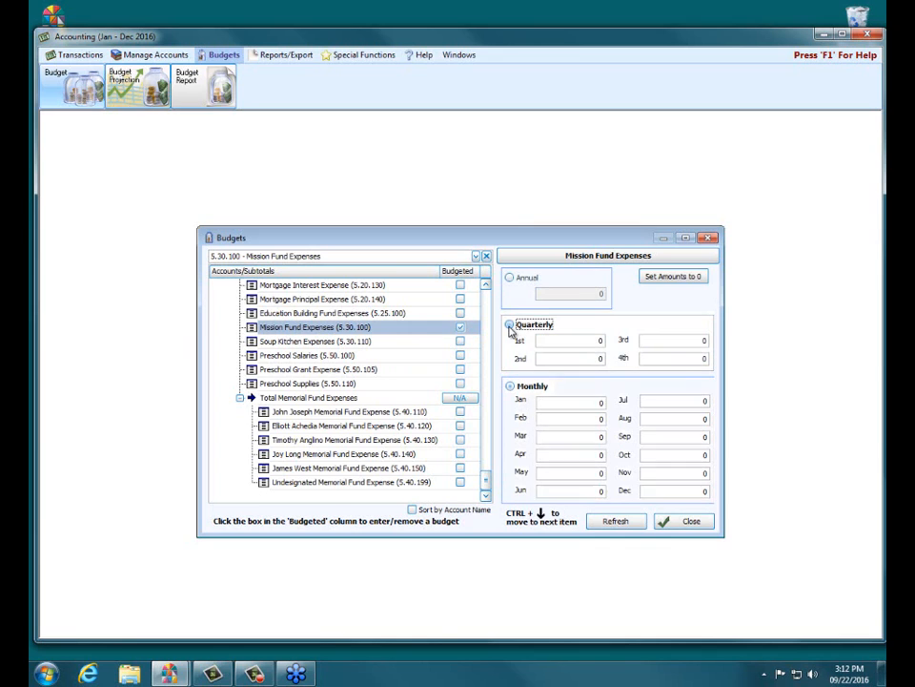
left_click(562, 359)
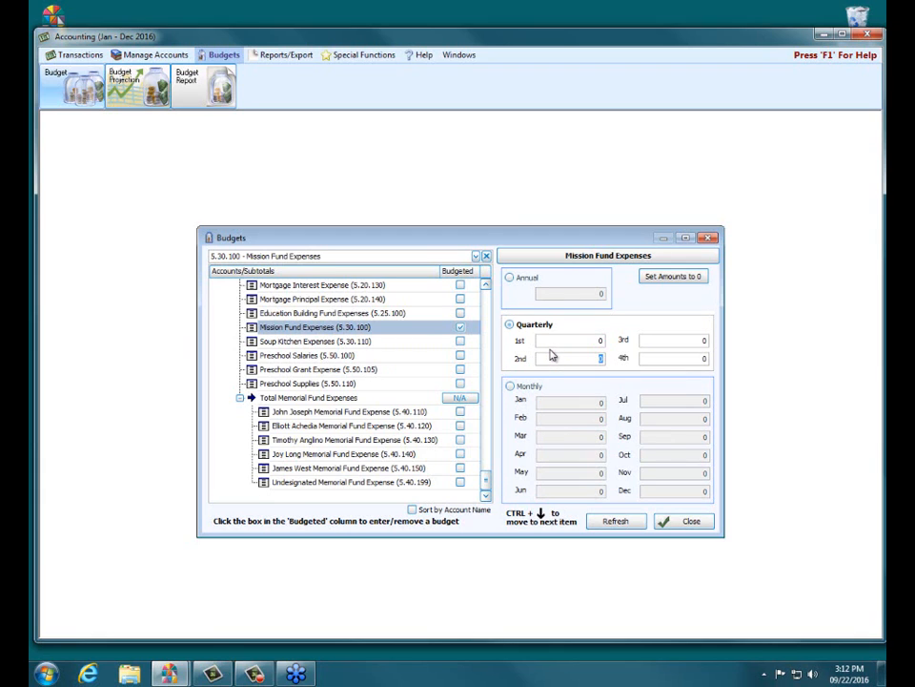
type("6500")
left_click(695, 343)
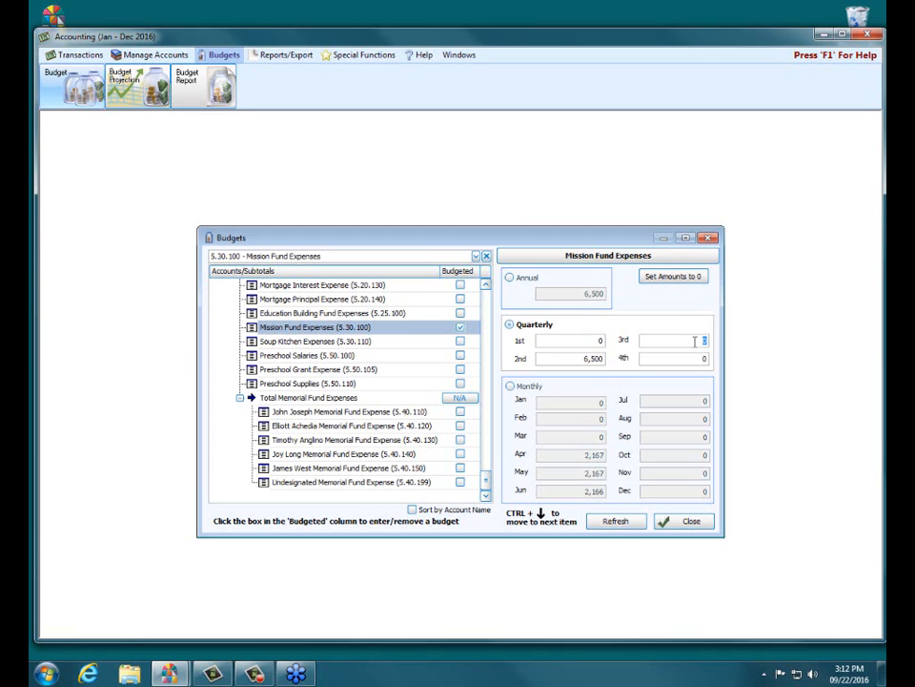
type("6500")
left_click(675, 359)
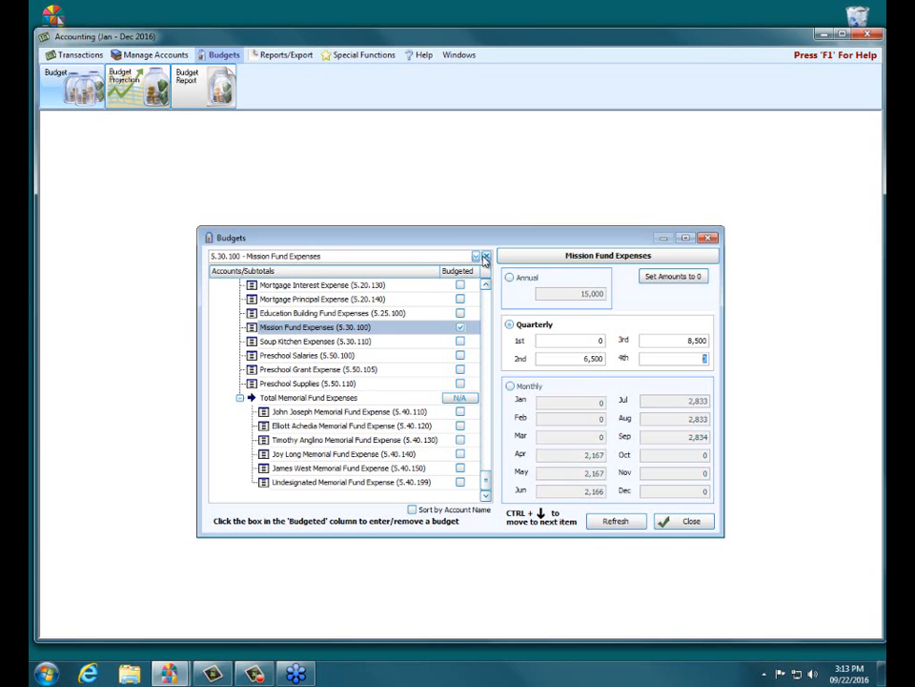
Step: Search the accounts for "ins", select Property Insurance (5.10.405) and mark it as budgeted
left_click(485, 256)
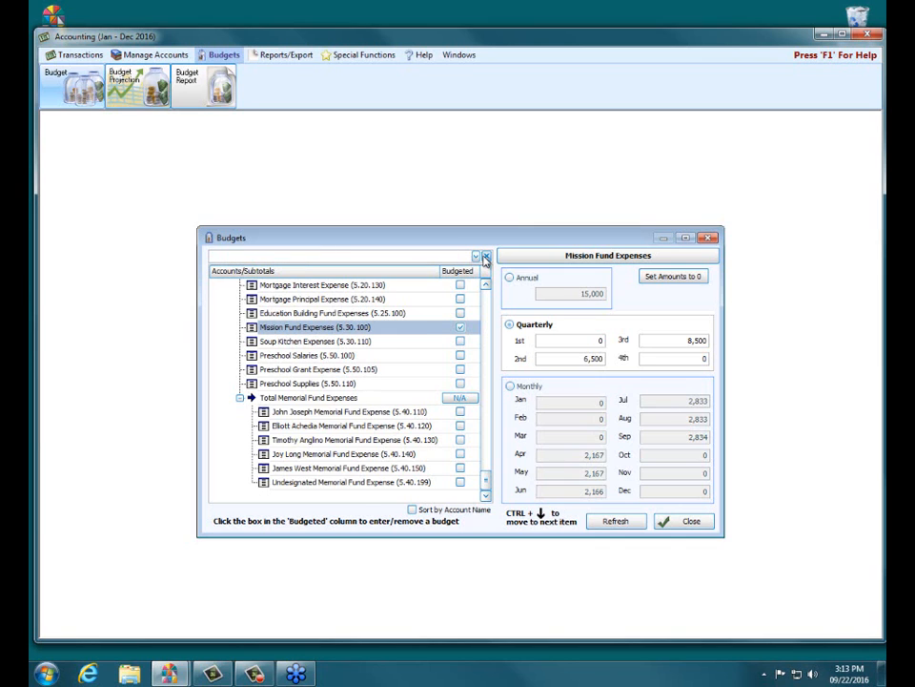
type("ins")
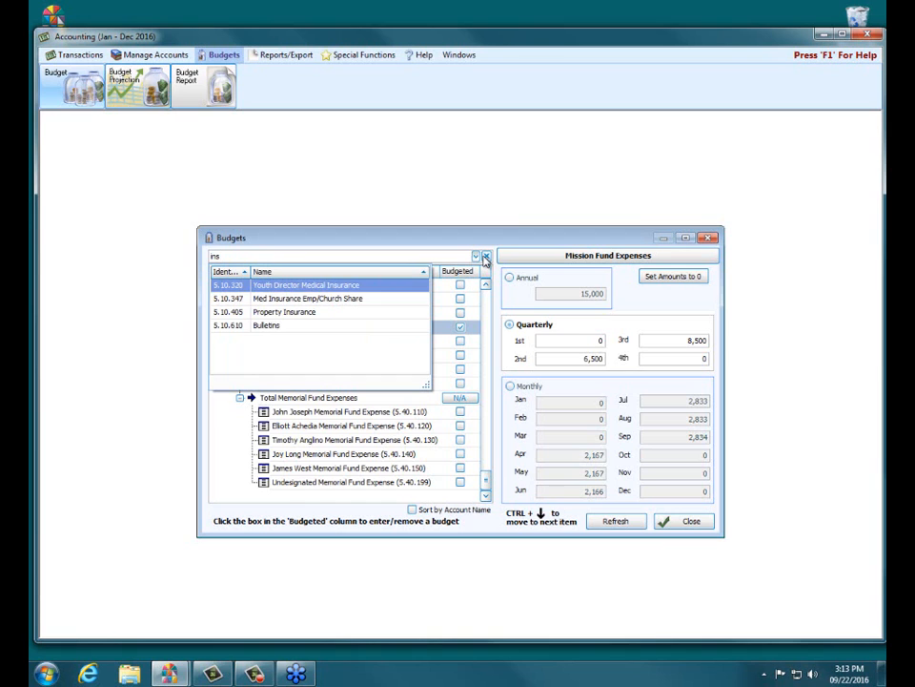
key("Down")
key("Down")
key("Return")
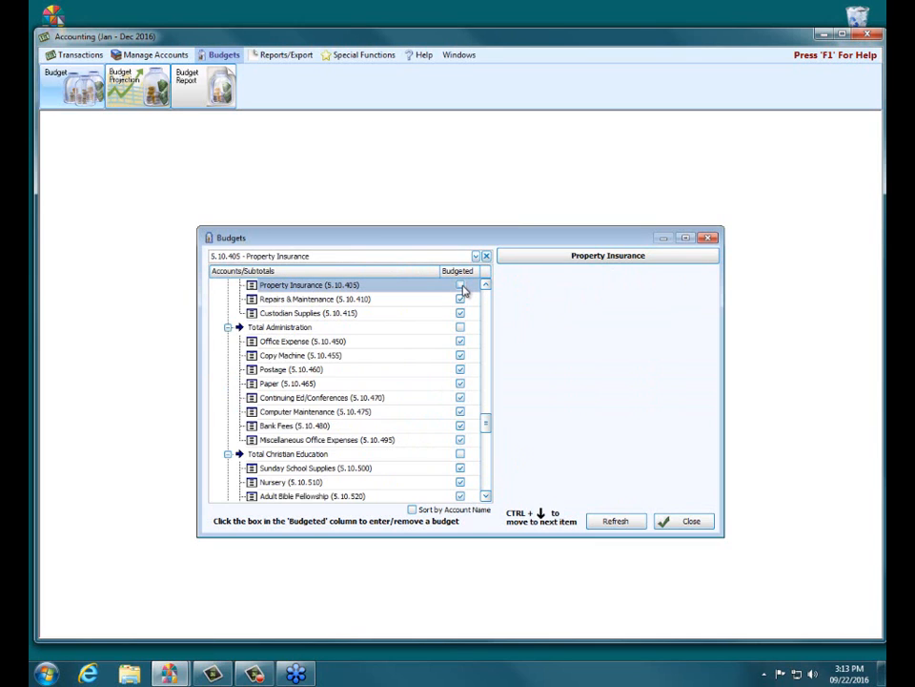
left_click(461, 286)
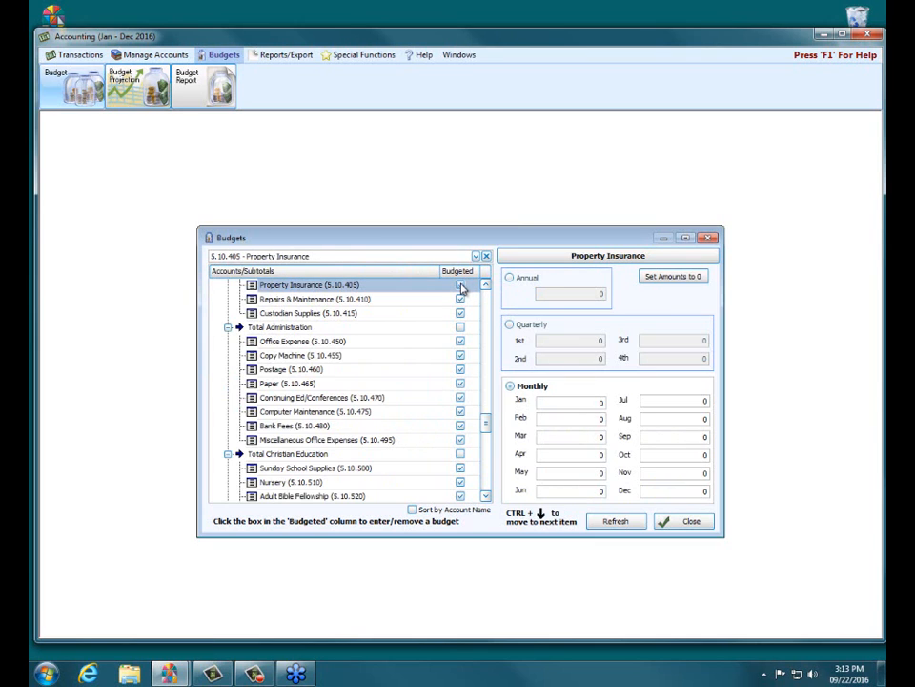
Step: Set the monthly budget of Property Insurance to 1,670 for April and 1,670 for October
left_click(567, 453)
type("1670")
left_click(667, 455)
double_click(667, 455)
type("1670")
left_click(553, 385)
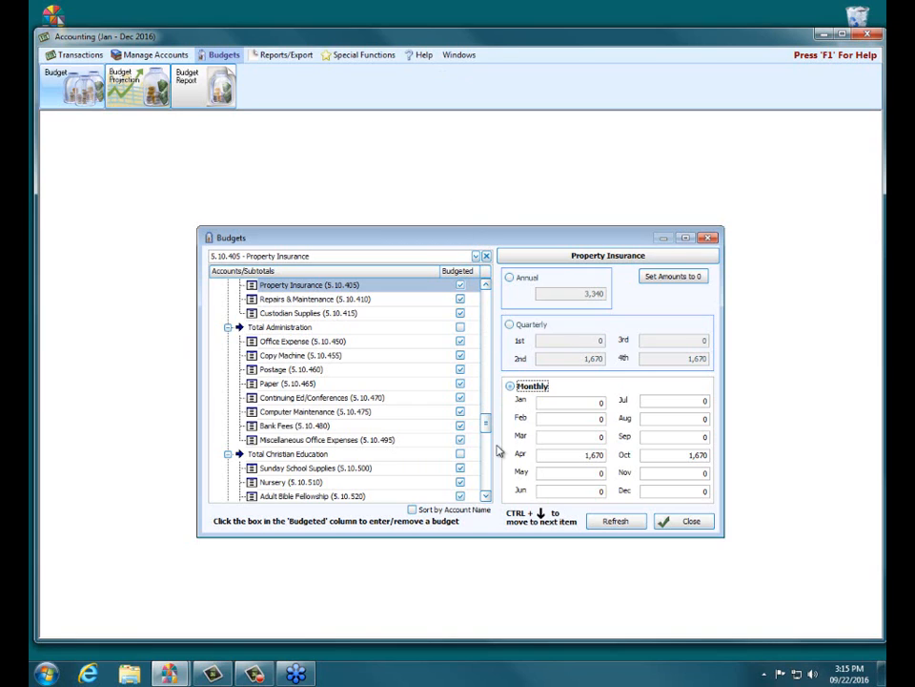
scroll(490, 457, "down", 5)
scroll(490, 467, "down", 6)
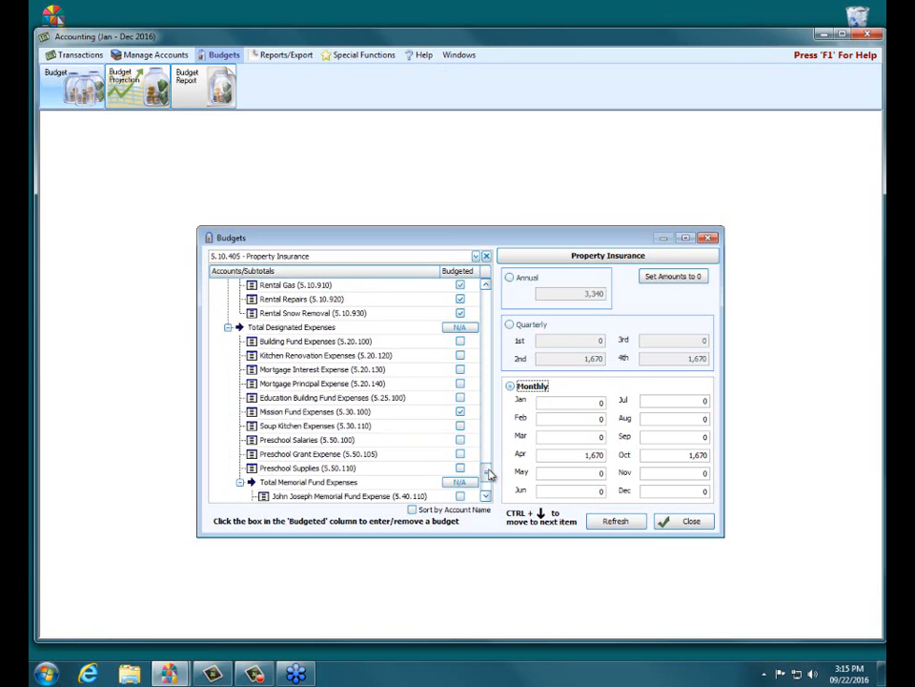
scroll(489, 474, "down", 6)
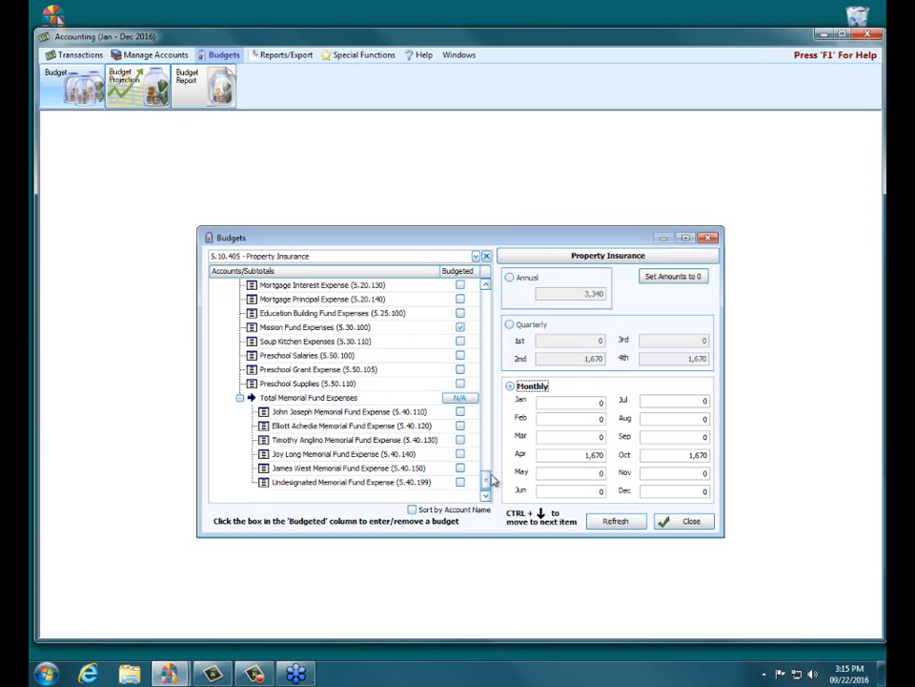
Step: Check the designated and memorial fund expenses, reading why the Total Memorial Fund Expenses subtotal is not available for budgeting
mouse_move(485, 476)
left_mouse_down()
mouse_move(495, 404)
mouse_move(486, 414)
mouse_move(495, 474)
left_mouse_up()
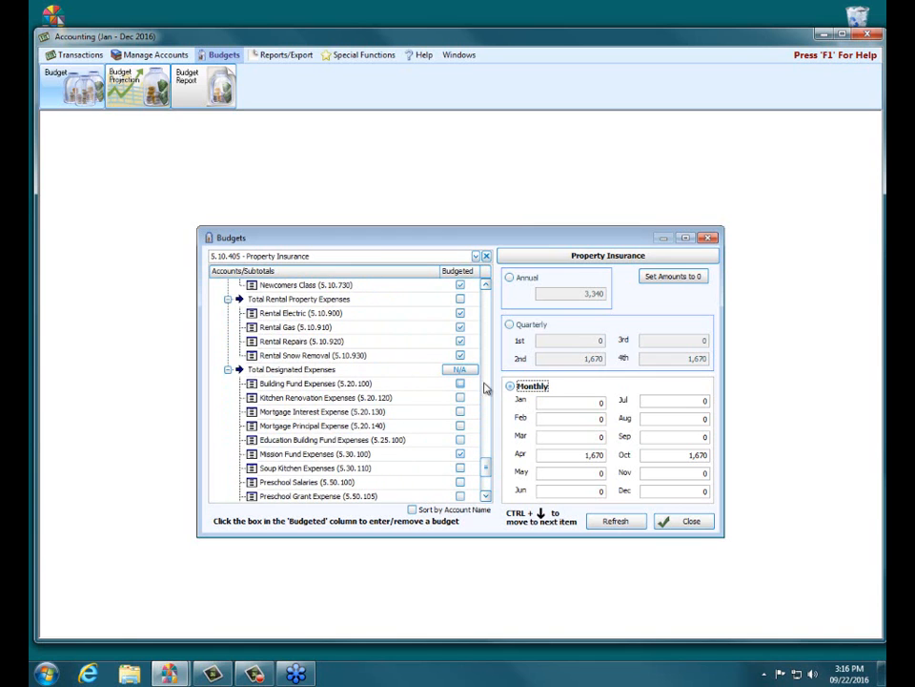
left_click_drag(486, 467, 488, 479)
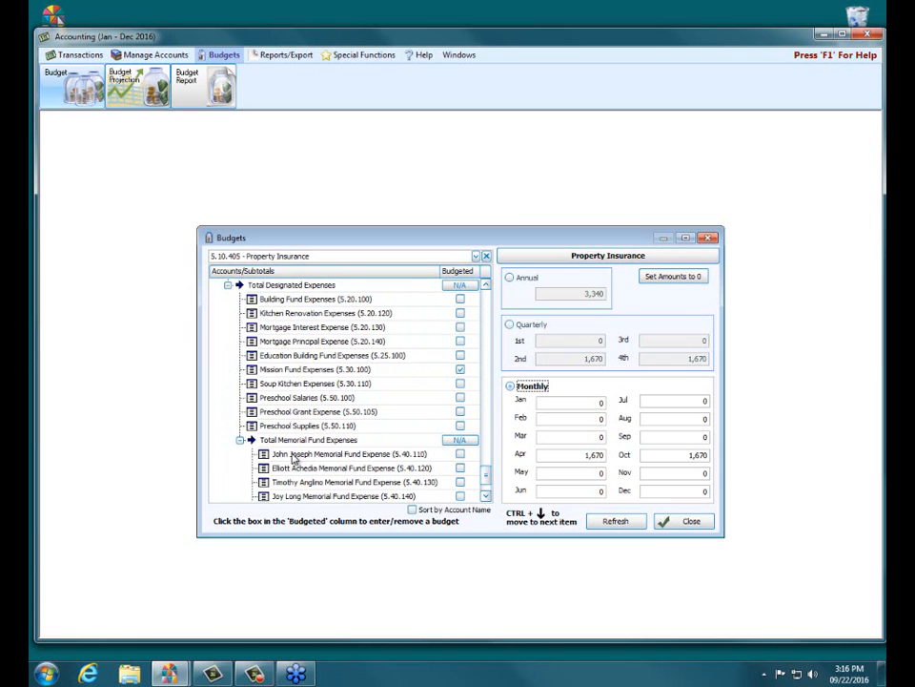
mouse_move(458, 445)
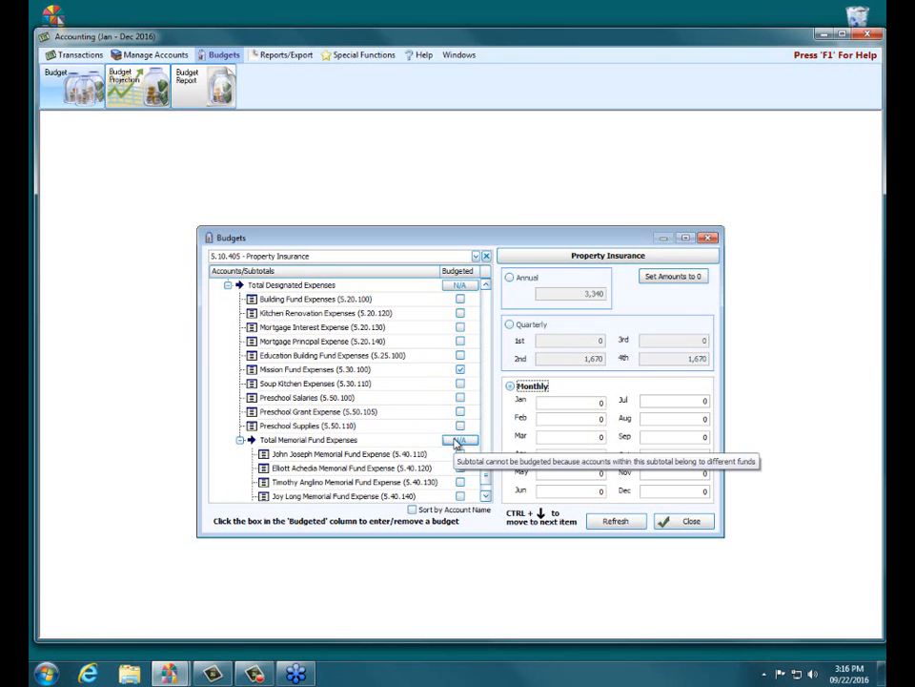
mouse_move(489, 474)
left_mouse_down()
mouse_move(492, 424)
mouse_move(494, 474)
left_mouse_up()
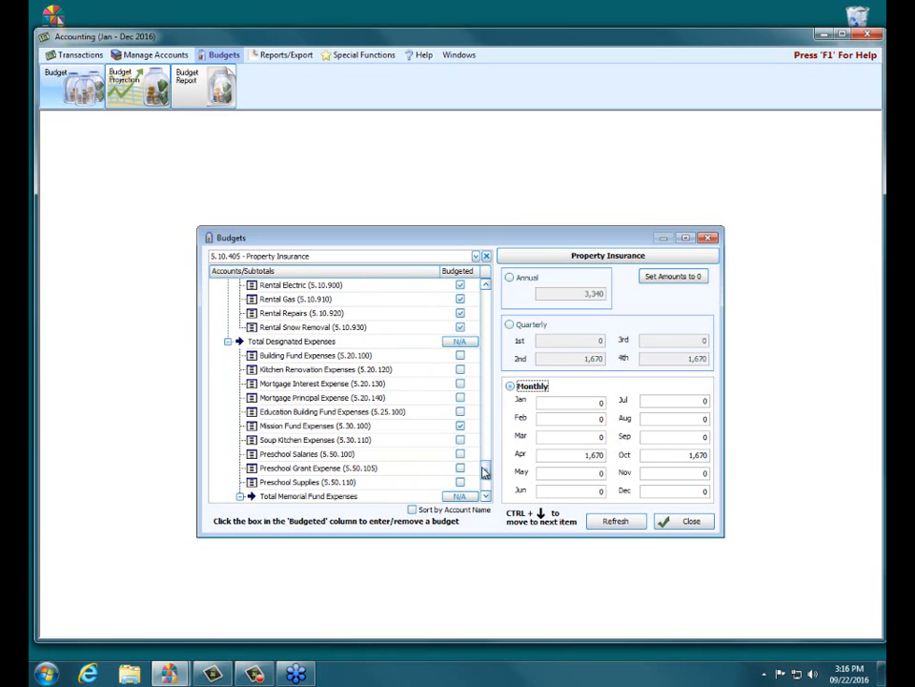
Step: Mark the Total Utilites subtotal as budgeted and accept removing the budgets of its subsidiary accounts
scroll(487, 468, "up", 1)
left_click_drag(487, 468, 494, 408)
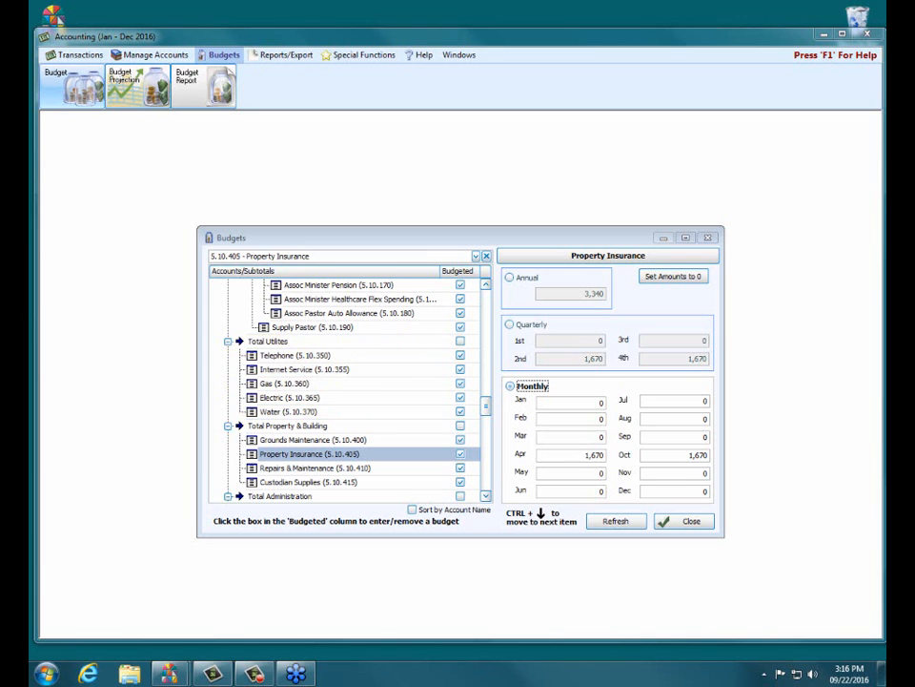
left_click(276, 342)
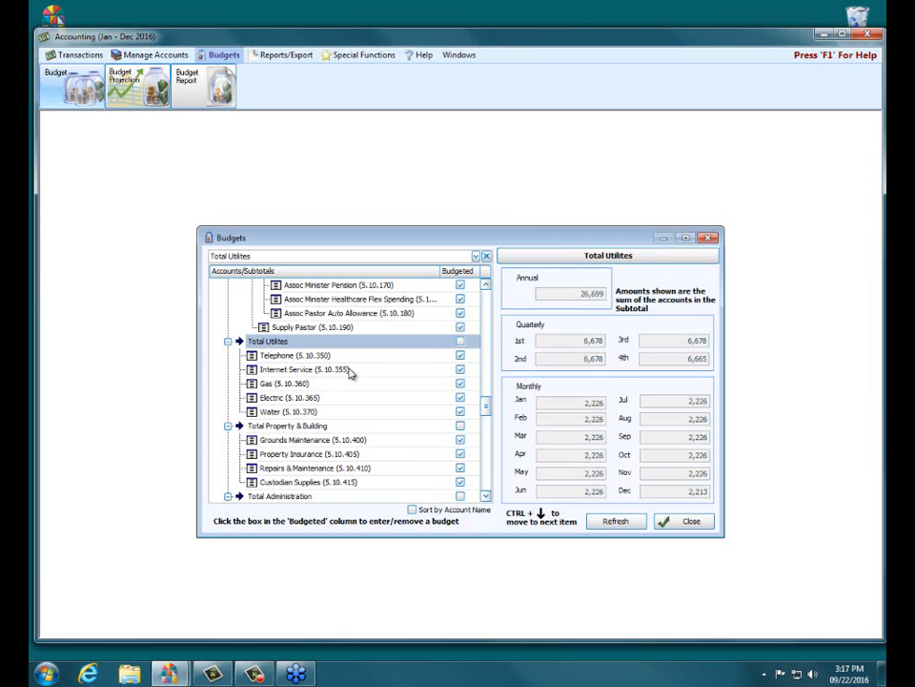
left_click(461, 343)
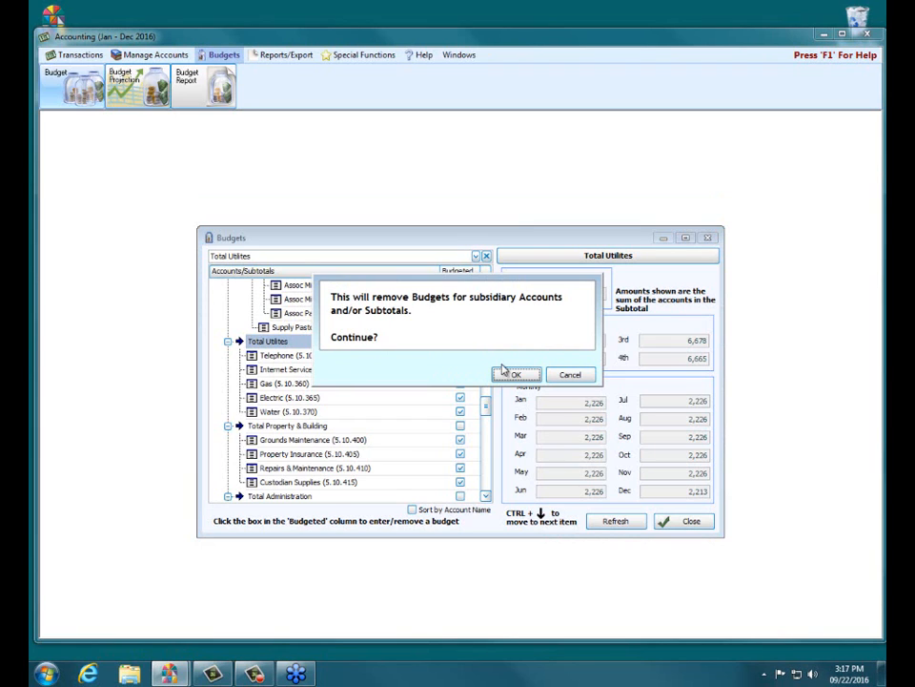
left_click(528, 379)
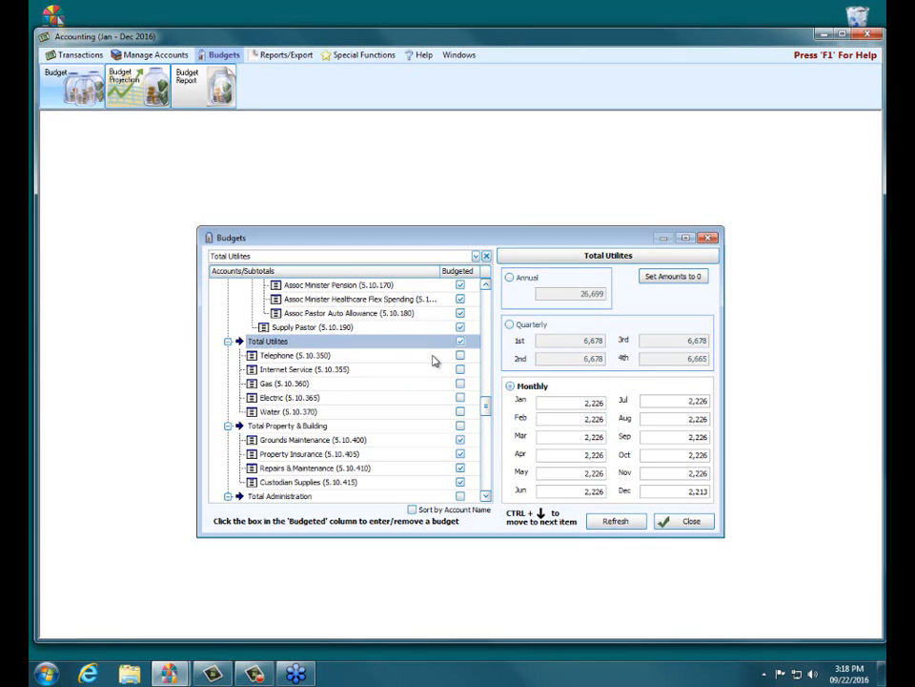
Step: Delete the budget of the Total Utilites subtotal and mark the subtotal as budgeted again
left_click(461, 340)
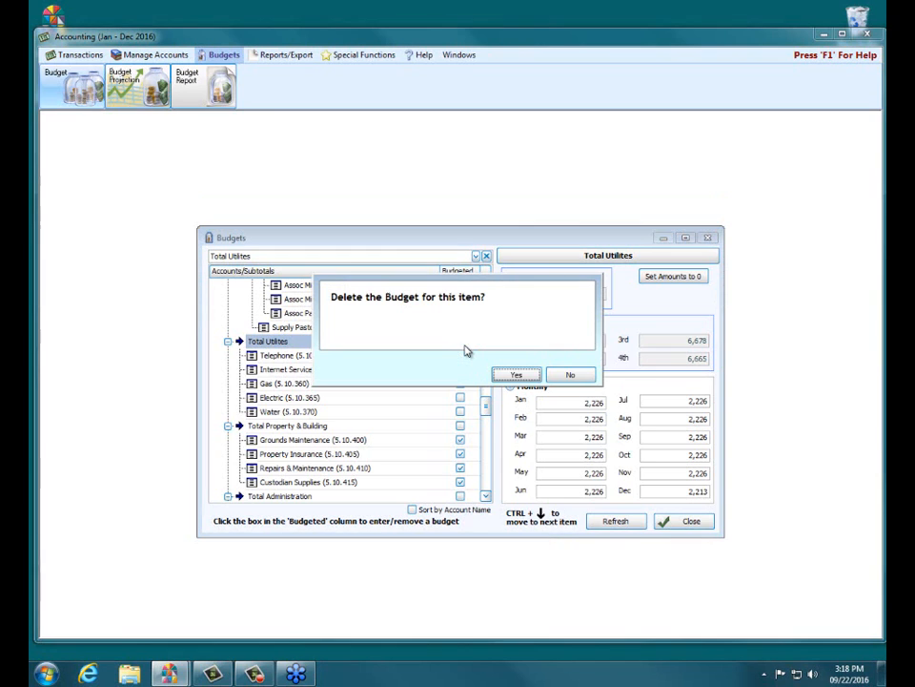
left_click(513, 375)
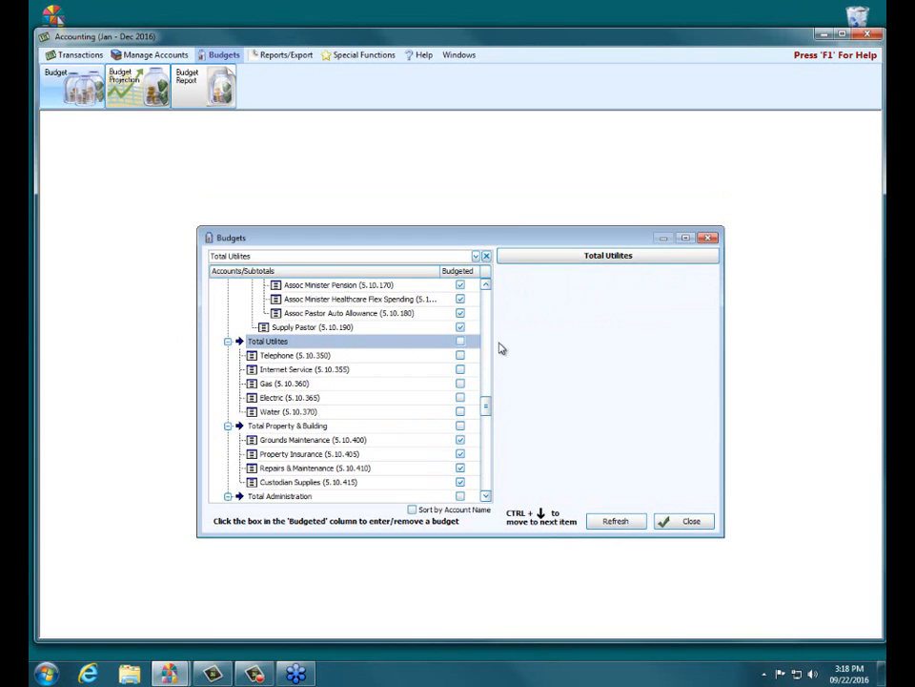
left_click(461, 341)
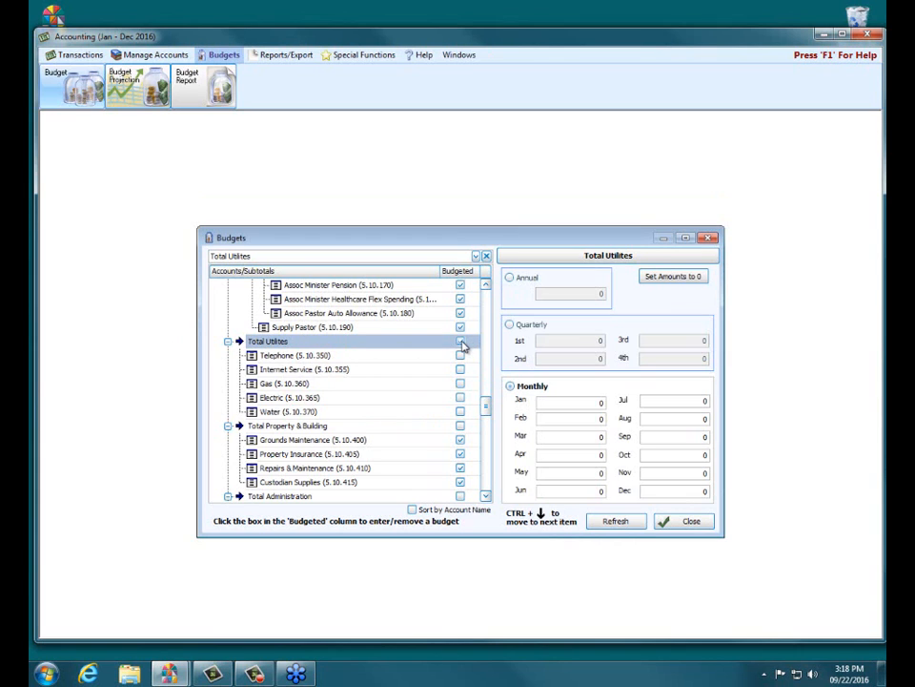
Step: Budget Total Utilites annually with an amount of 26,699
left_click(510, 277)
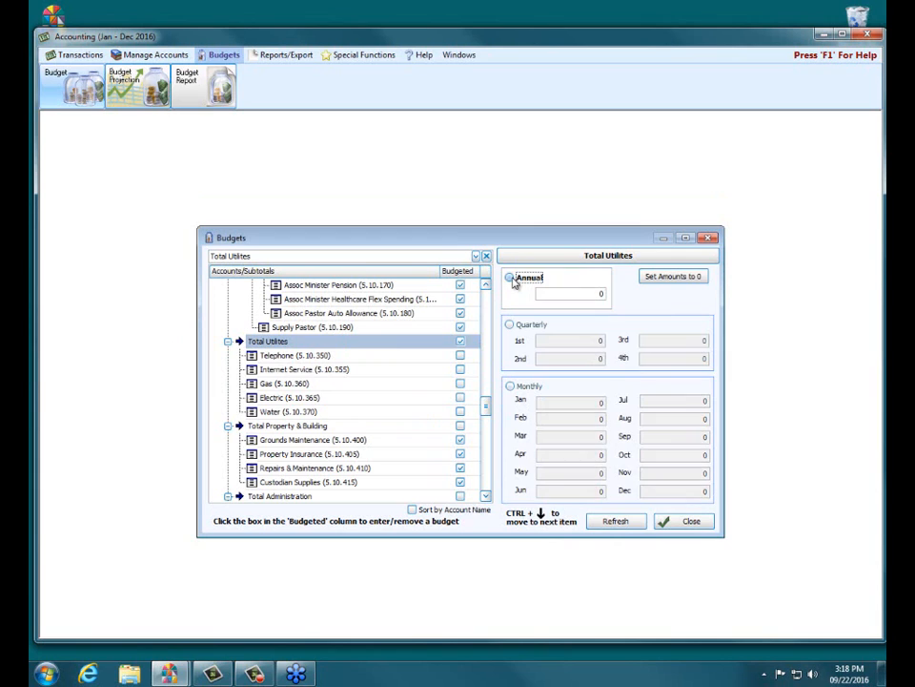
type("26,699")
left_click(536, 282)
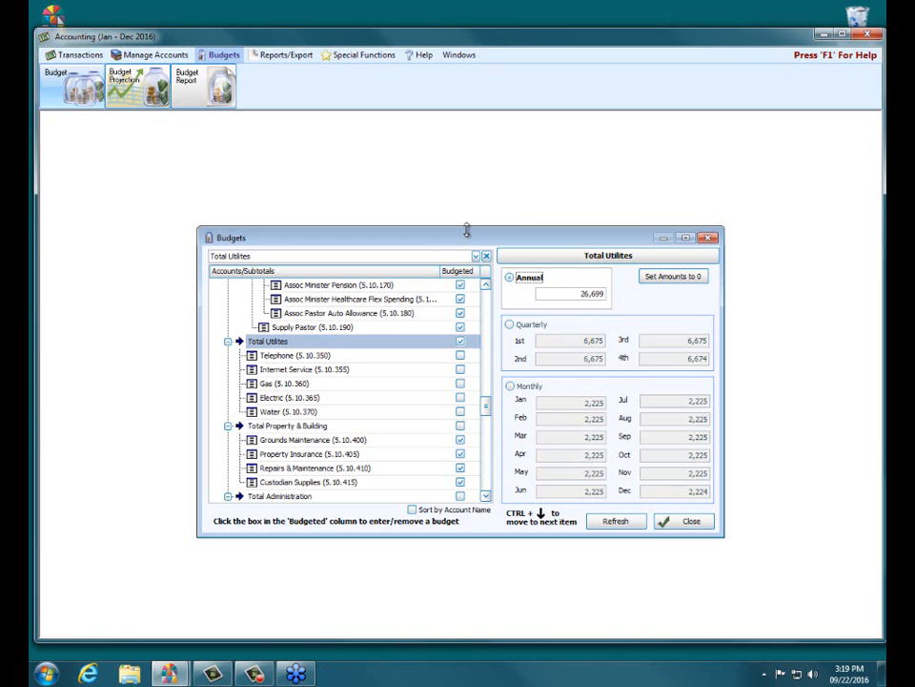
Step: Switch to Internet Explorer and open the Church Windows Software channel on YouTube
left_click(100, 675)
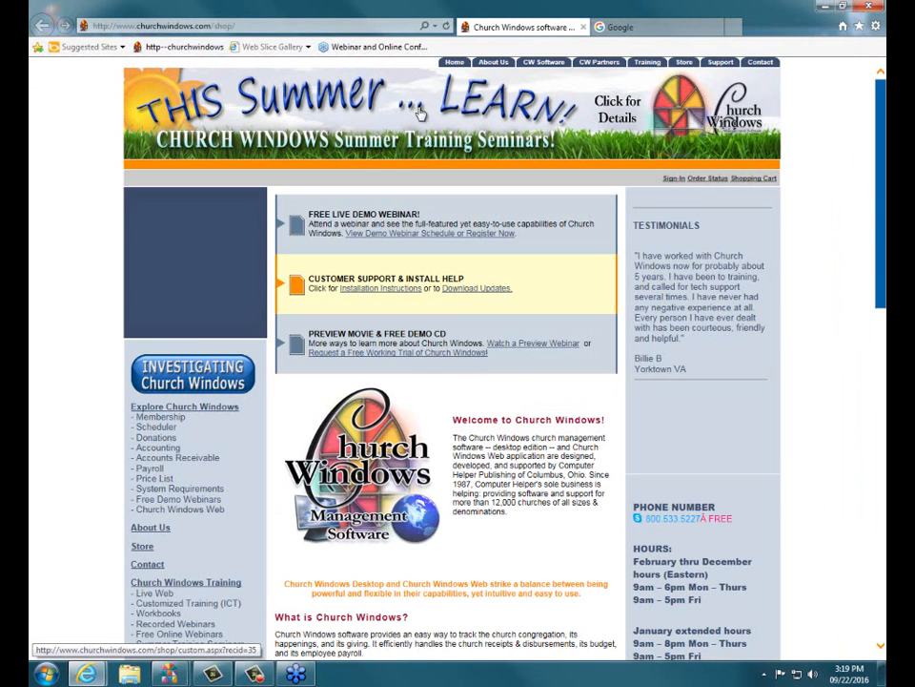
left_click(315, 27)
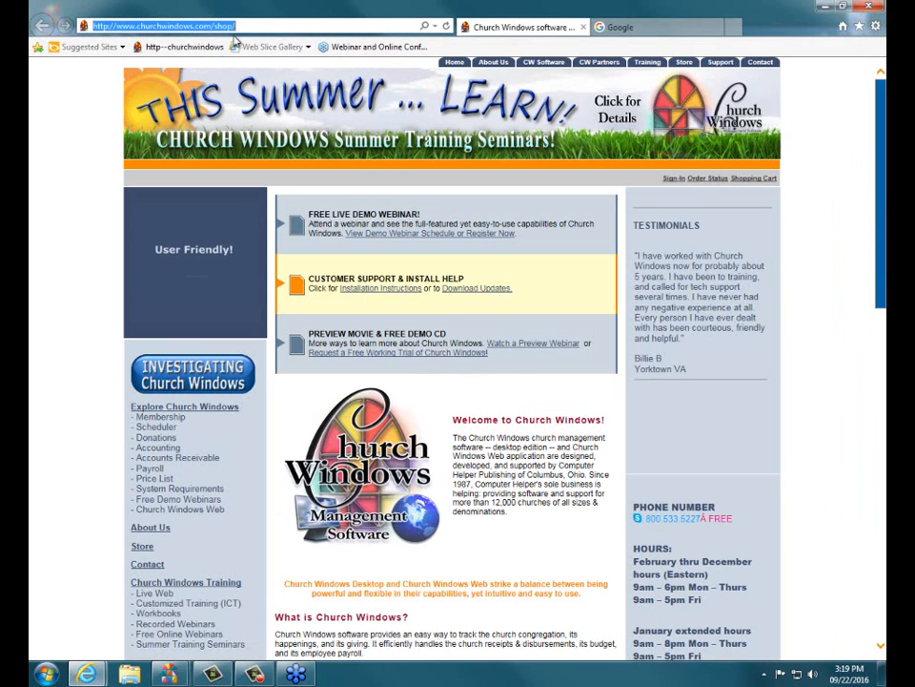
left_click(435, 26)
left_click(208, 58)
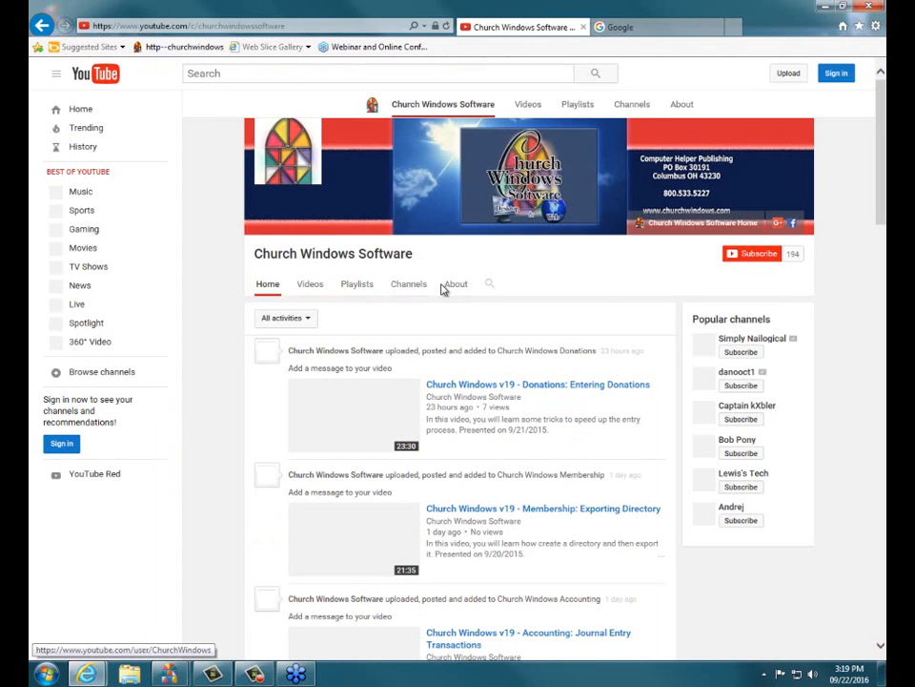
Step: Search the Church Windows Software channel for "budget" and look through the videos found
left_click(491, 259)
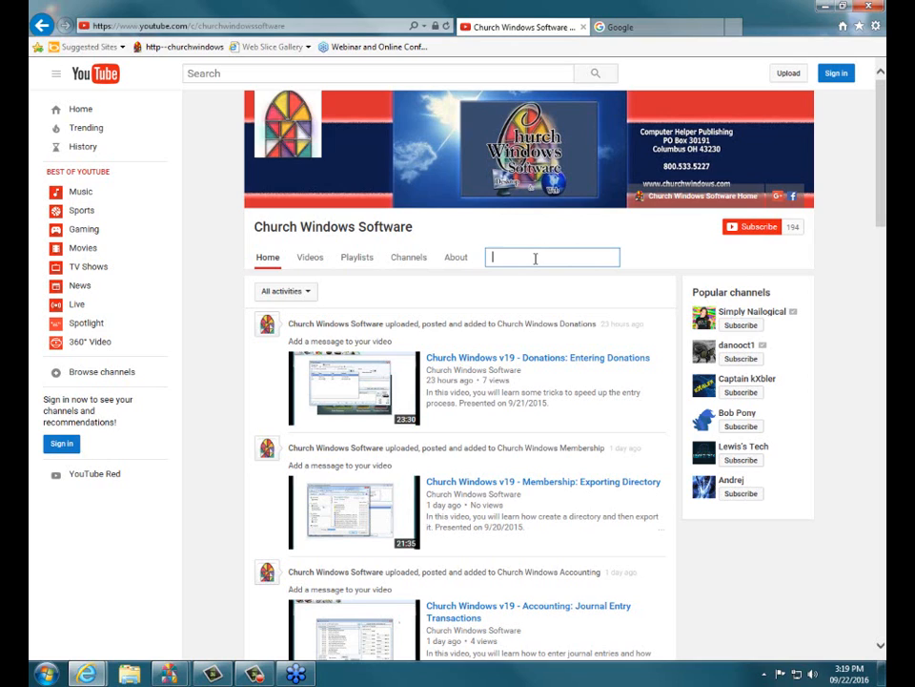
type("budget")
key("Return")
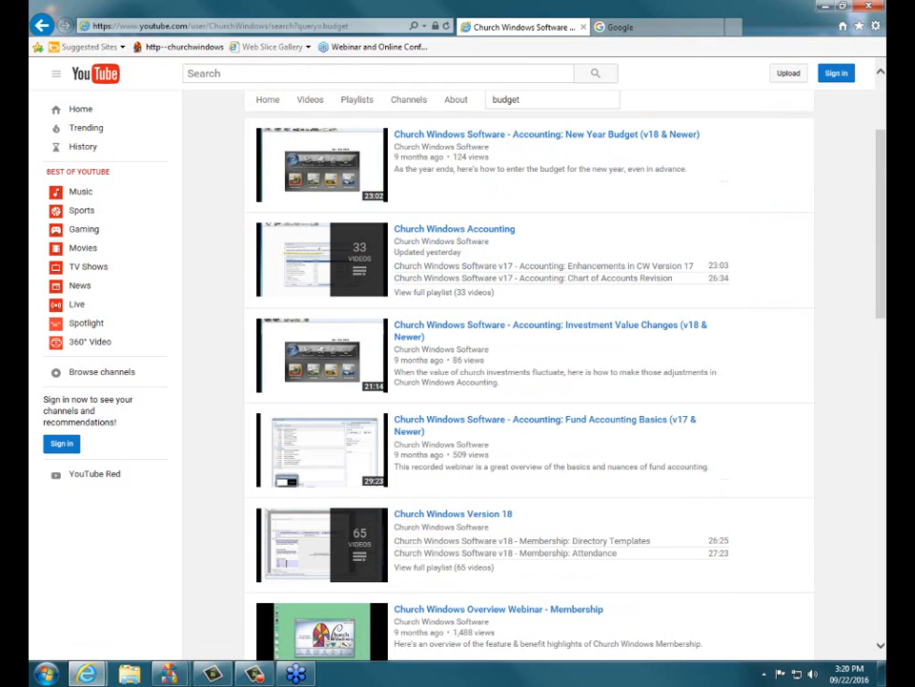
scroll(883, 160, "down", 3)
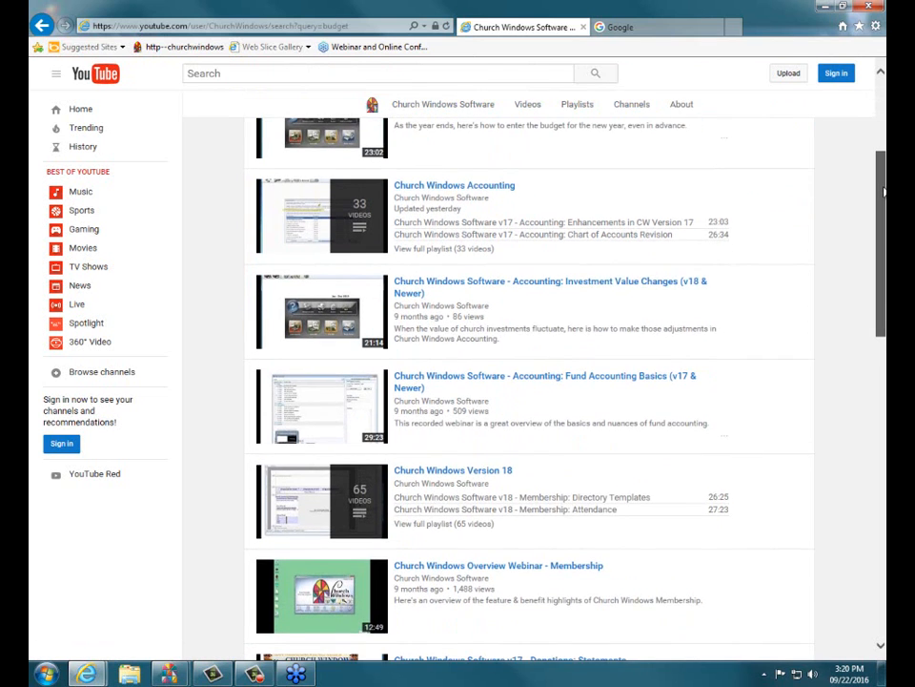
scroll(534, 381, "down", 5)
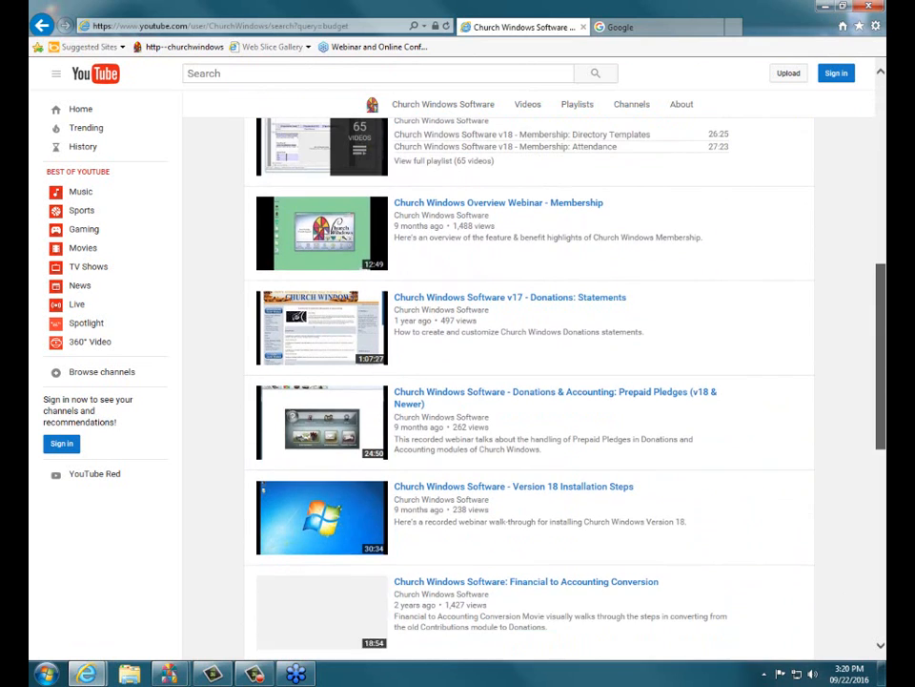
left_click_drag(881, 344, 882, 160)
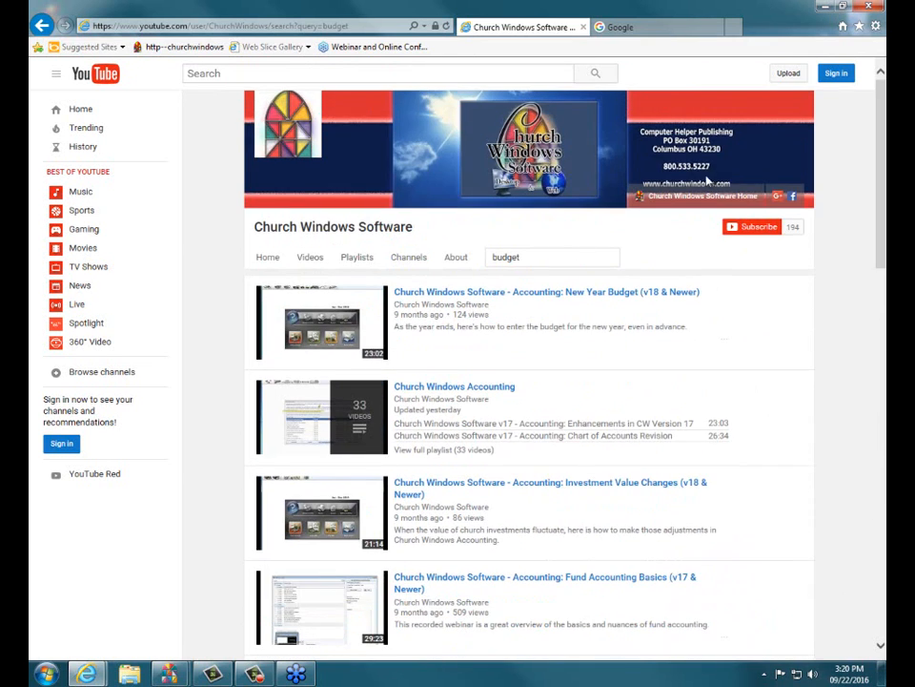